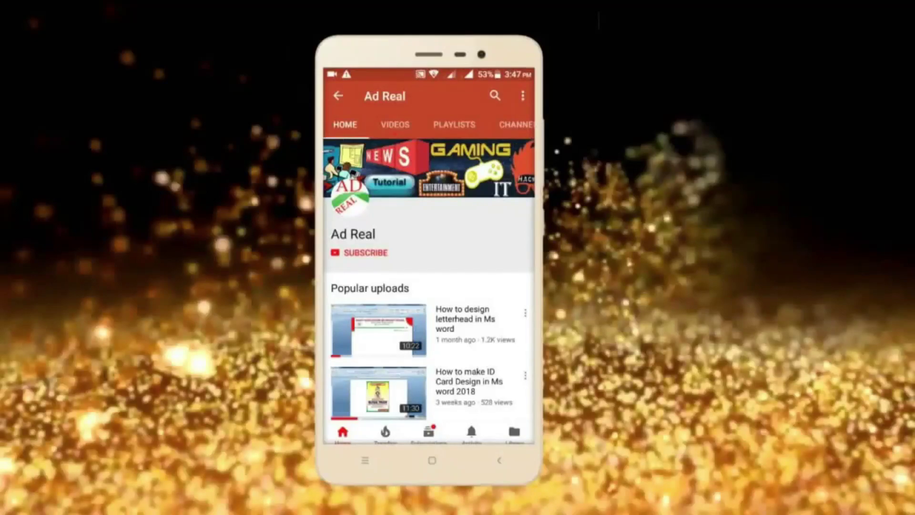
Subscribe to the Ad Real channel on YouTube
{"action": "left_click", "coordinate": [360, 253]}
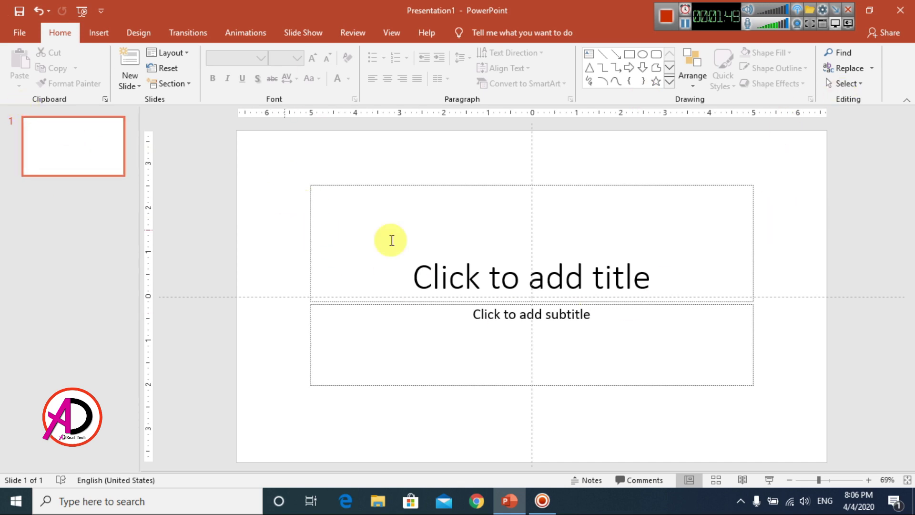
Delete the title and subtitle placeholders and give the slide a solid light grey background
{"action": "left_click_drag", "start_coordinate": [272, 156], "coordinate": [819, 427]}
{"action": "key", "text": "Delete"}
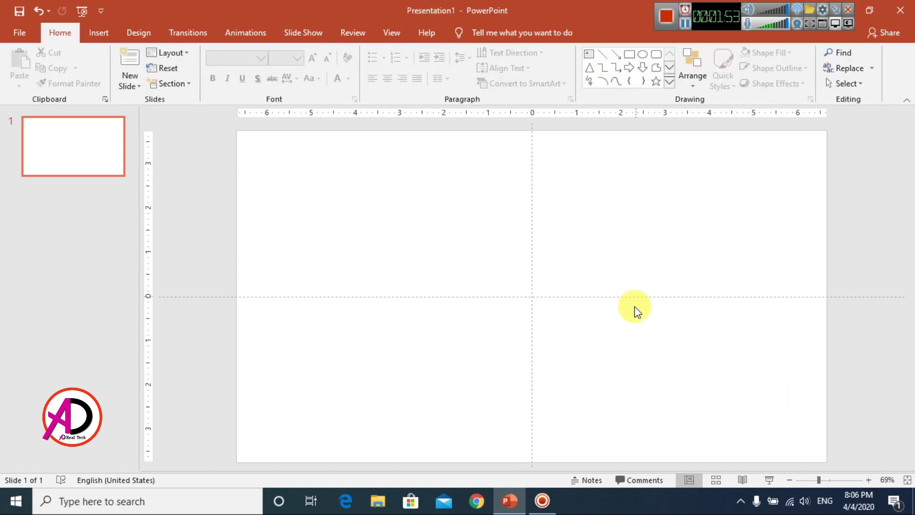
{"action": "left_click", "coordinate": [136, 32]}
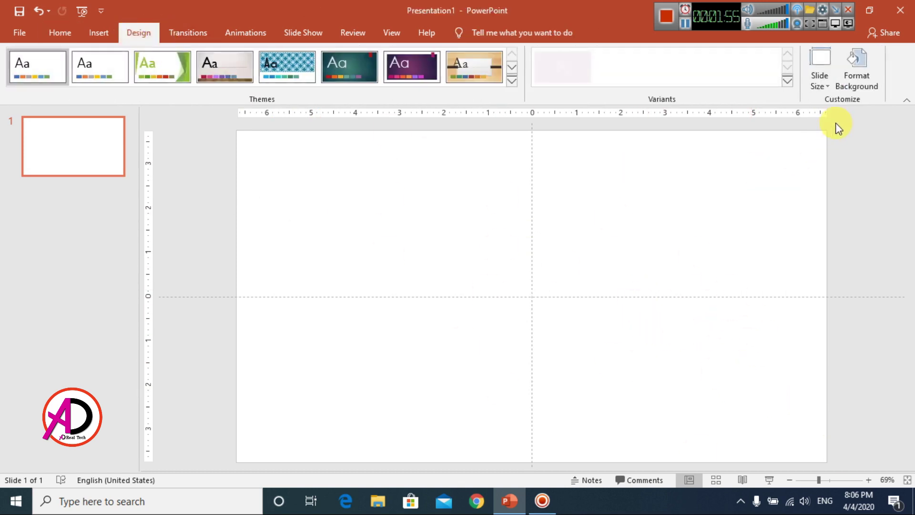
{"action": "left_click", "coordinate": [853, 80]}
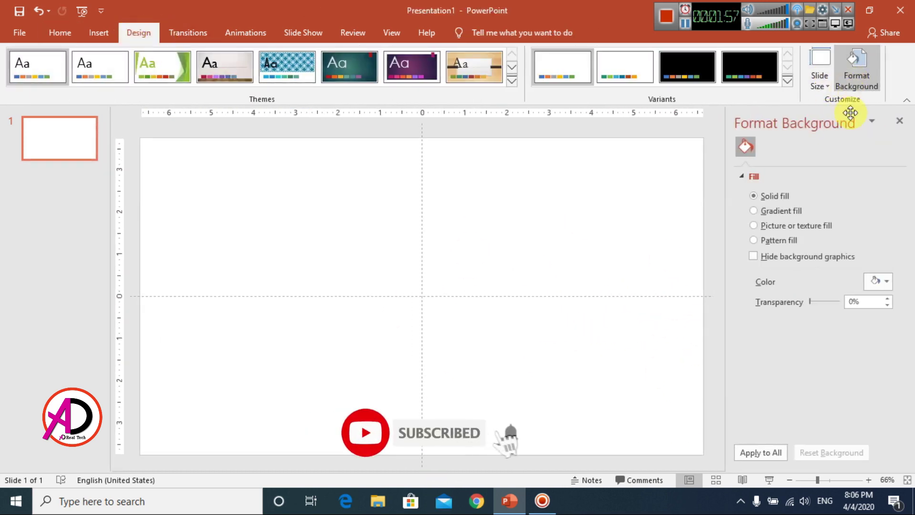
{"action": "left_click", "coordinate": [880, 282]}
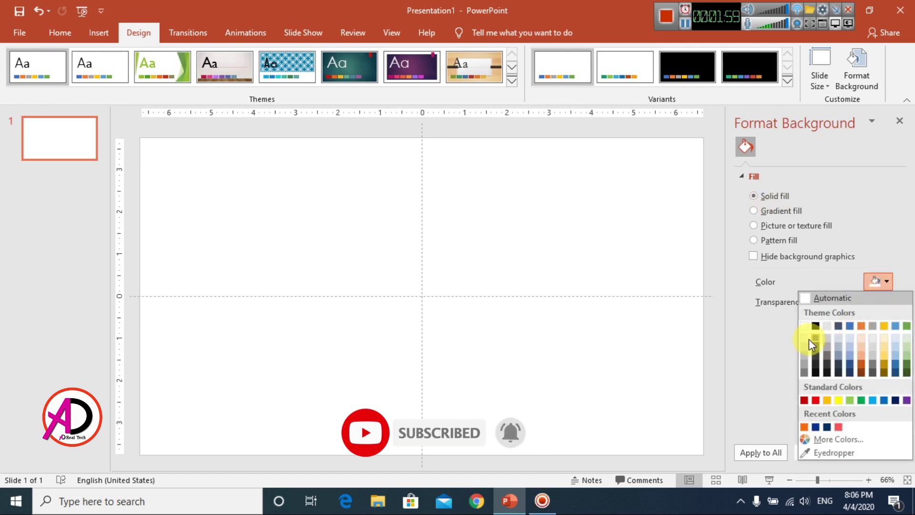
{"action": "left_click", "coordinate": [807, 344]}
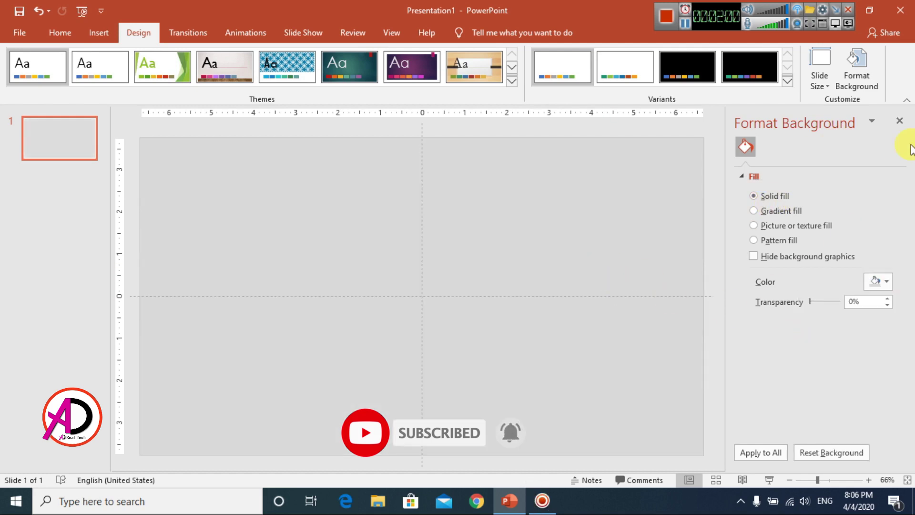
{"action": "left_click", "coordinate": [900, 121]}
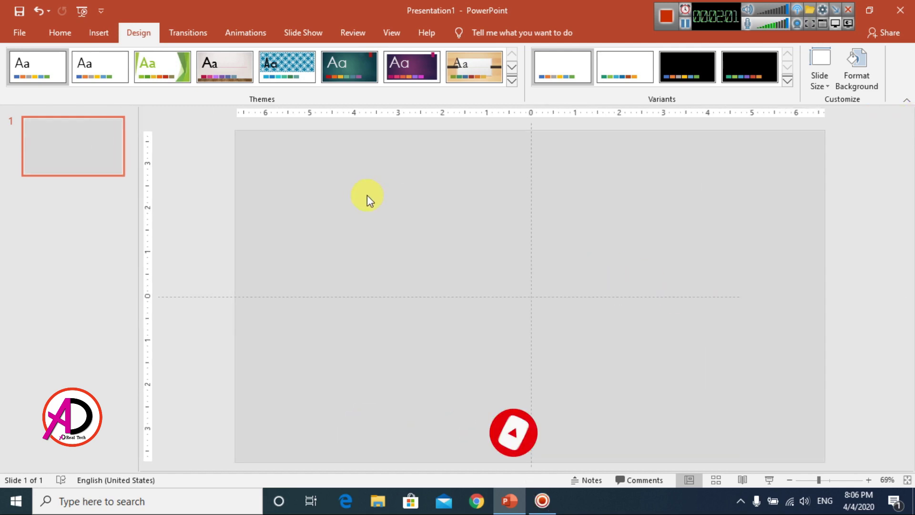
Draw a tall Round Same Side Corner Rectangle on the slide's left side
{"action": "left_click", "coordinate": [98, 33]}
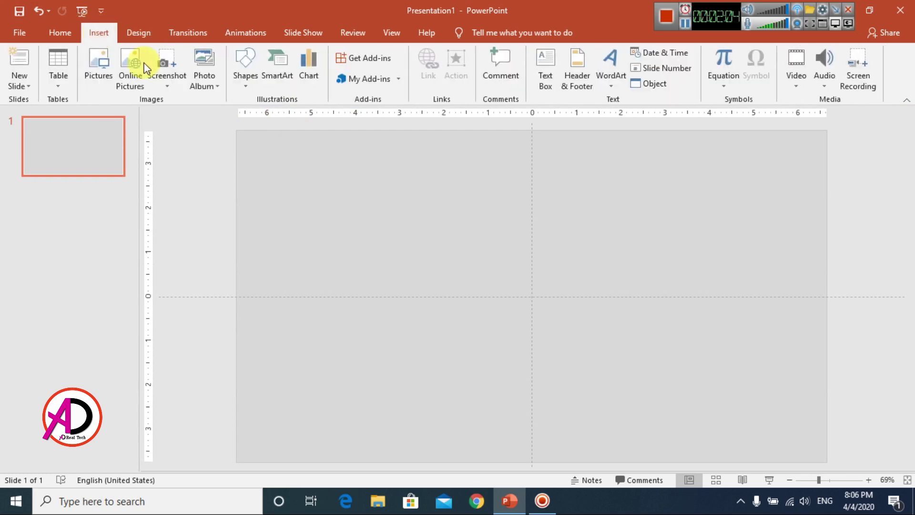
{"action": "left_click", "coordinate": [246, 87]}
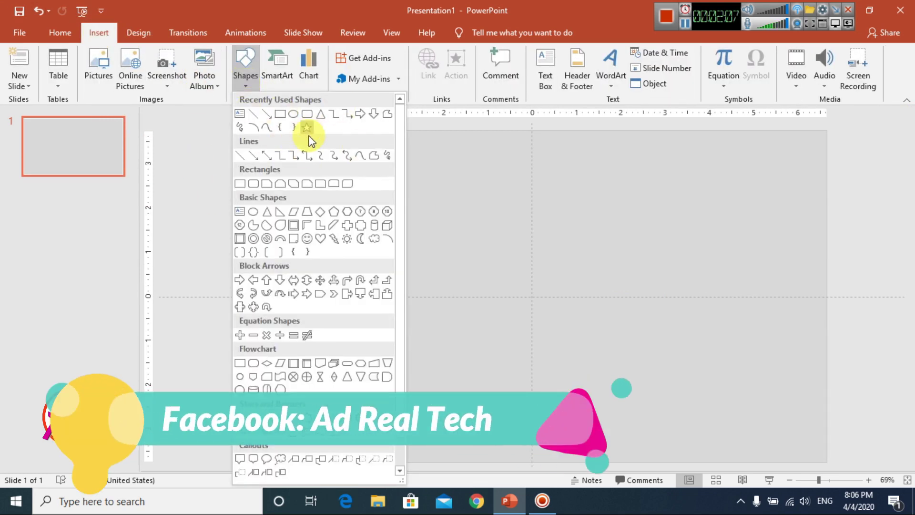
{"action": "left_click", "coordinate": [335, 184]}
{"action": "mouse_move", "coordinate": [296, 191]}
{"action": "left_mouse_down"}
{"action": "mouse_move", "coordinate": [425, 400]}
{"action": "mouse_move", "coordinate": [424, 437]}
{"action": "mouse_move", "coordinate": [406, 402]}
{"action": "left_mouse_up"}
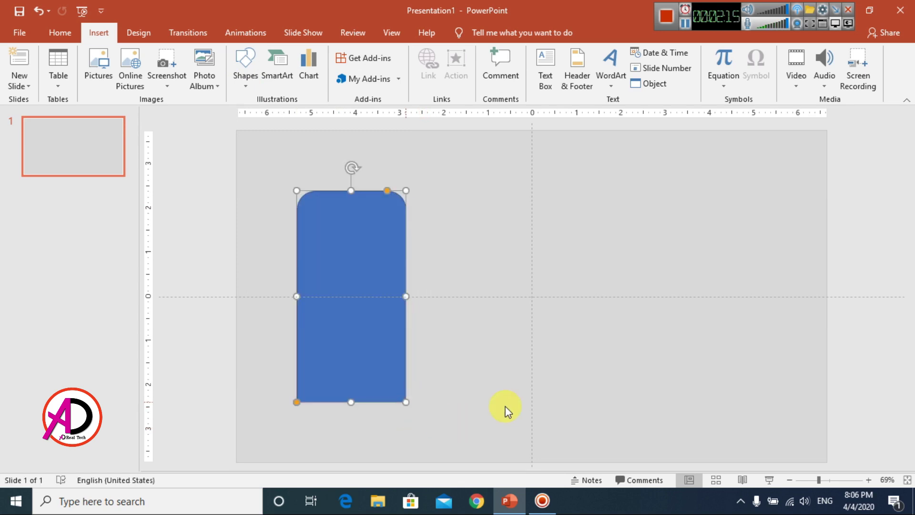
Flip the rectangle vertically and resize it to 4.23 by 2.3 inches on the left
{"action": "left_click", "coordinate": [710, 84]}
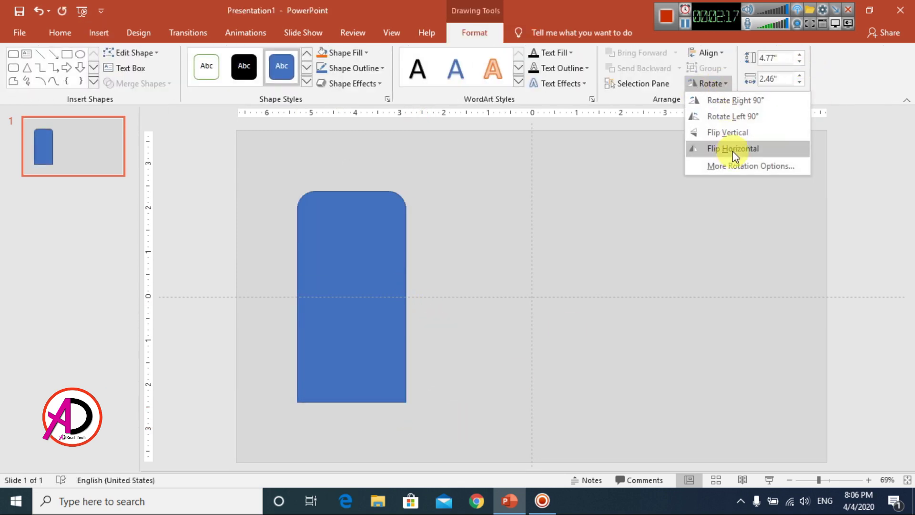
{"action": "left_click", "coordinate": [738, 135]}
{"action": "left_click_drag", "start_coordinate": [378, 247], "coordinate": [342, 280]}
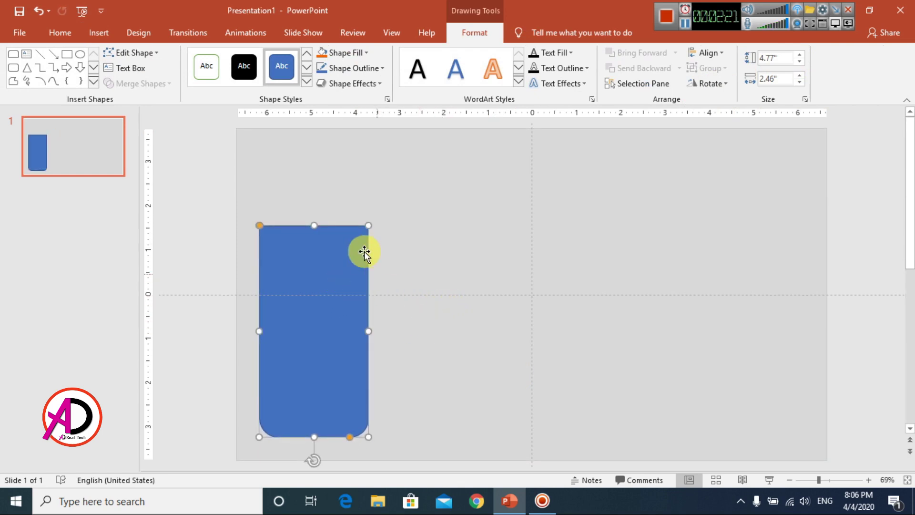
{"action": "left_click_drag", "start_coordinate": [365, 225], "coordinate": [362, 250]}
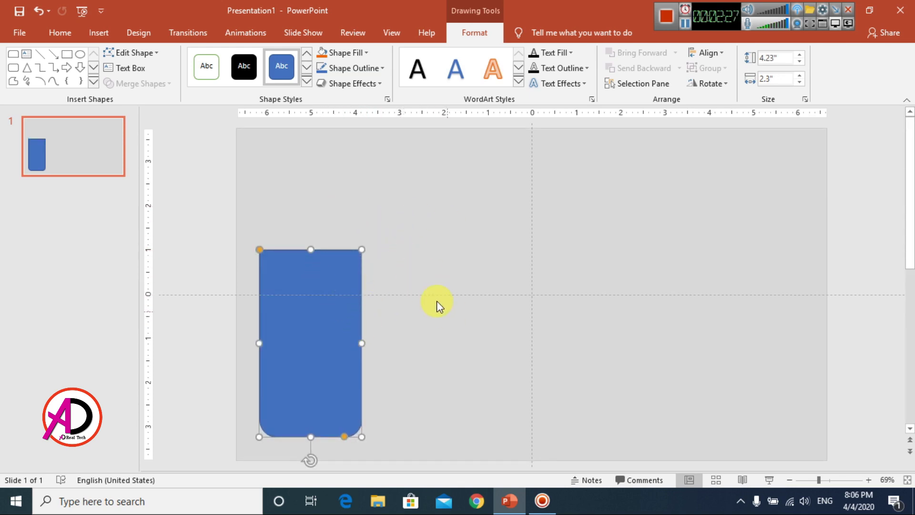
Subtract an oval from the card's top edge to cut a semicircular notch
{"action": "left_click", "coordinate": [81, 55]}
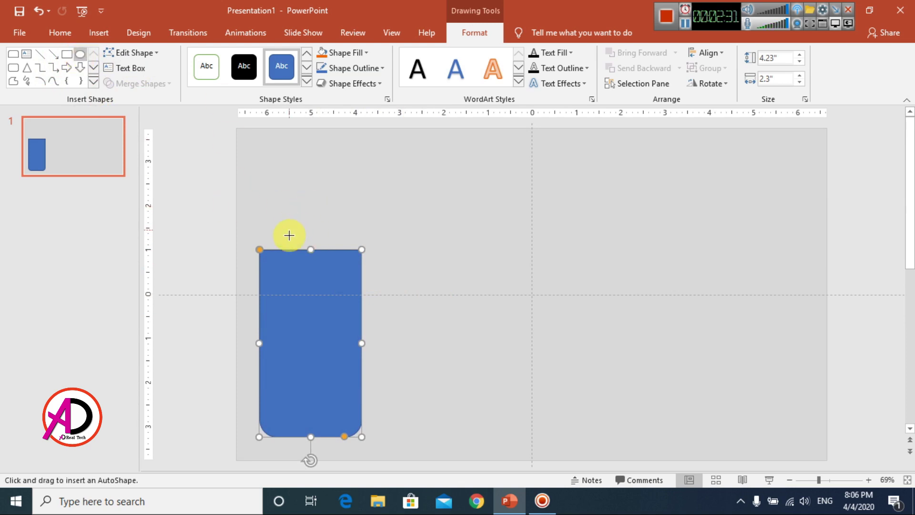
{"action": "left_click_drag", "start_coordinate": [283, 236], "coordinate": [324, 255]}
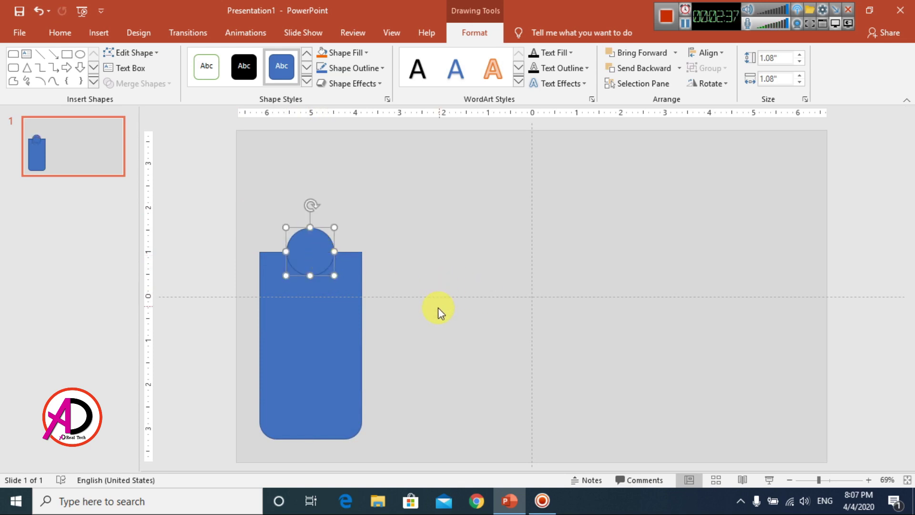
{"action": "left_click", "coordinate": [352, 307]}
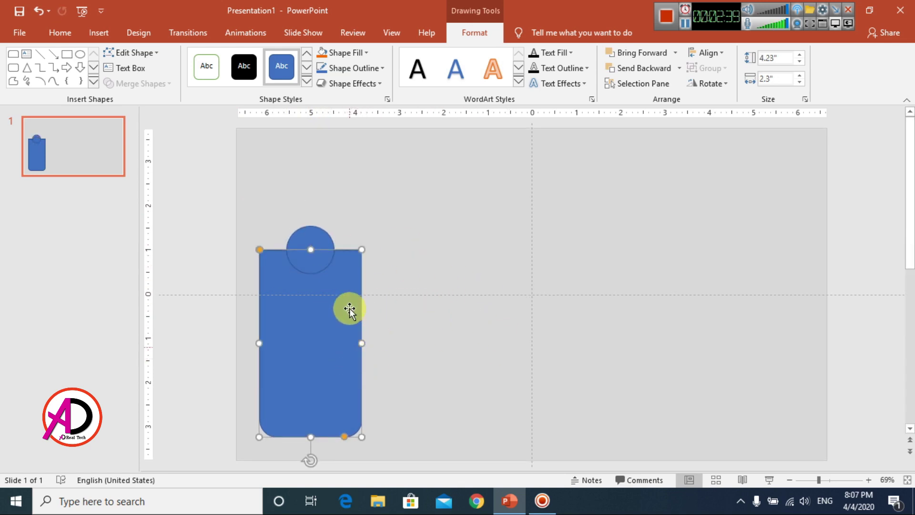
{"action": "left_click", "coordinate": [316, 239], "text": "shift"}
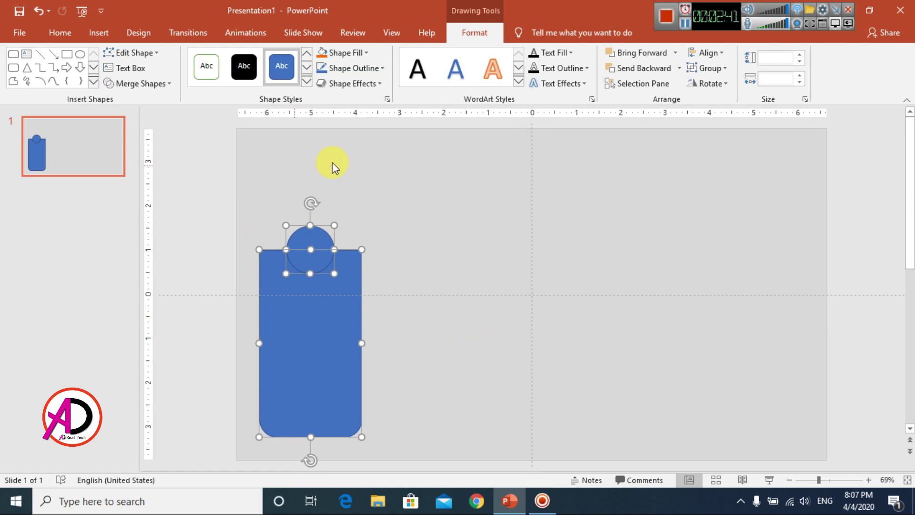
{"action": "left_click", "coordinate": [162, 85]}
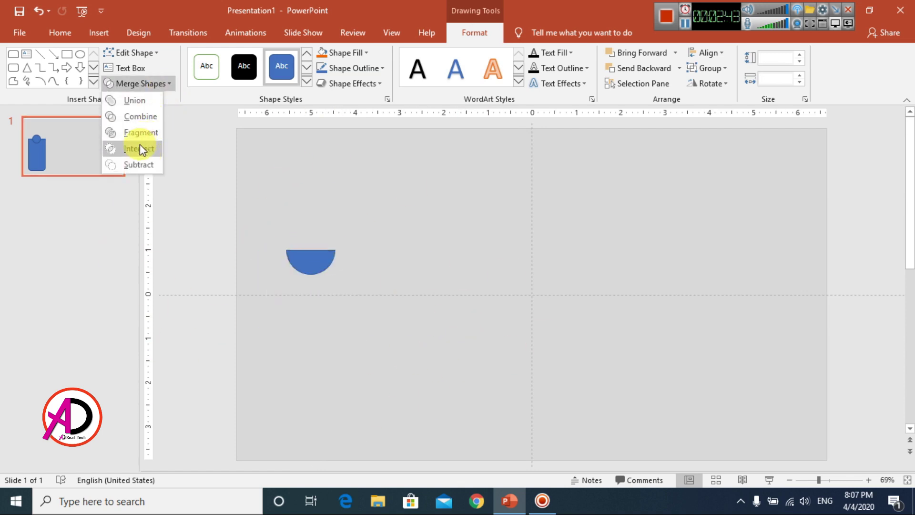
{"action": "left_click", "coordinate": [138, 165]}
{"action": "mouse_move", "coordinate": [329, 341]}
{"action": "left_mouse_down"}
{"action": "mouse_move", "coordinate": [368, 301]}
{"action": "mouse_move", "coordinate": [341, 344]}
{"action": "mouse_move", "coordinate": [327, 343]}
{"action": "left_mouse_up"}
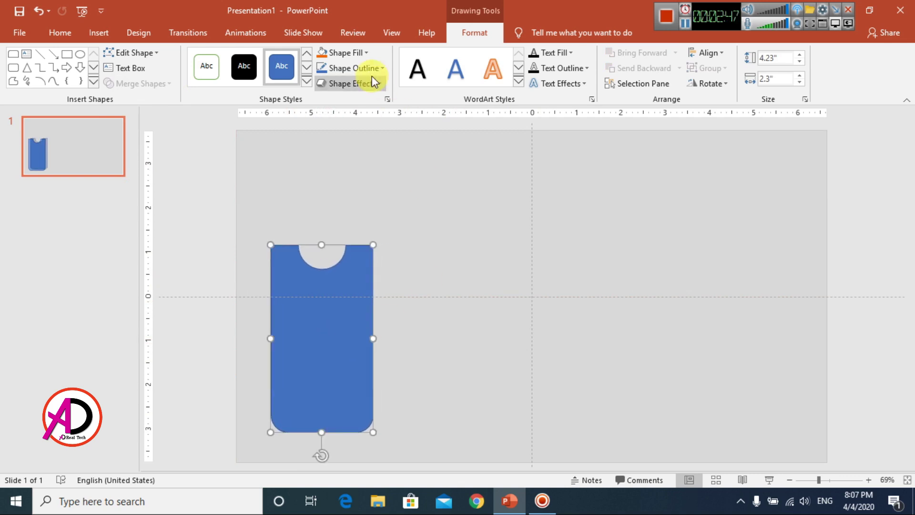
Fill the notched card with white and remove its outline
{"action": "left_click", "coordinate": [359, 57]}
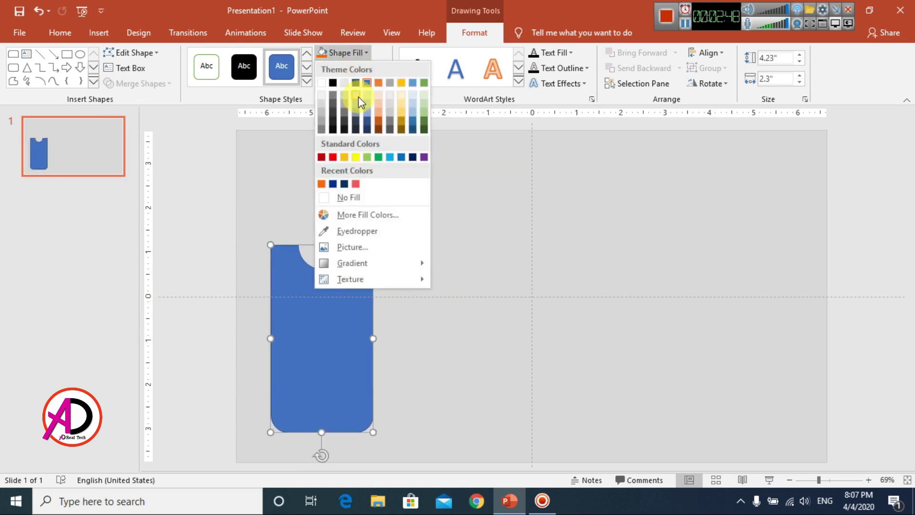
{"action": "left_click", "coordinate": [324, 82]}
{"action": "left_click", "coordinate": [353, 68]}
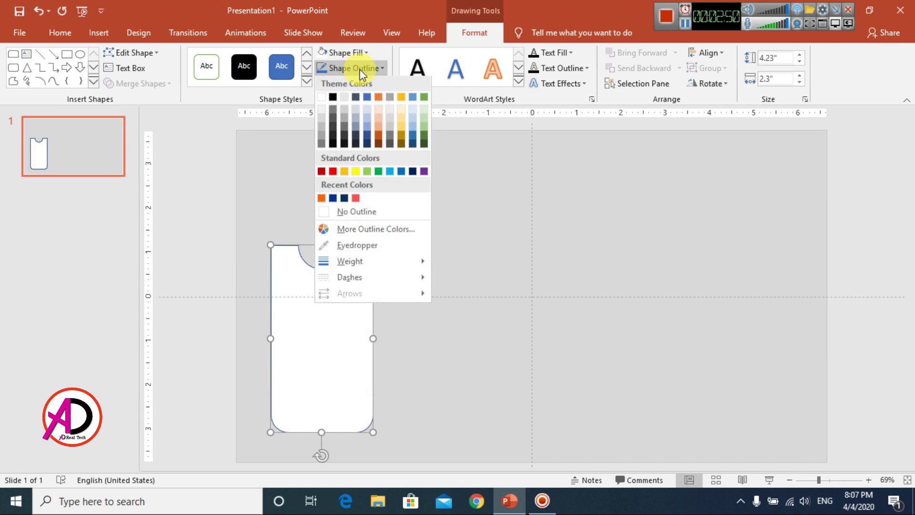
{"action": "left_click", "coordinate": [361, 213]}
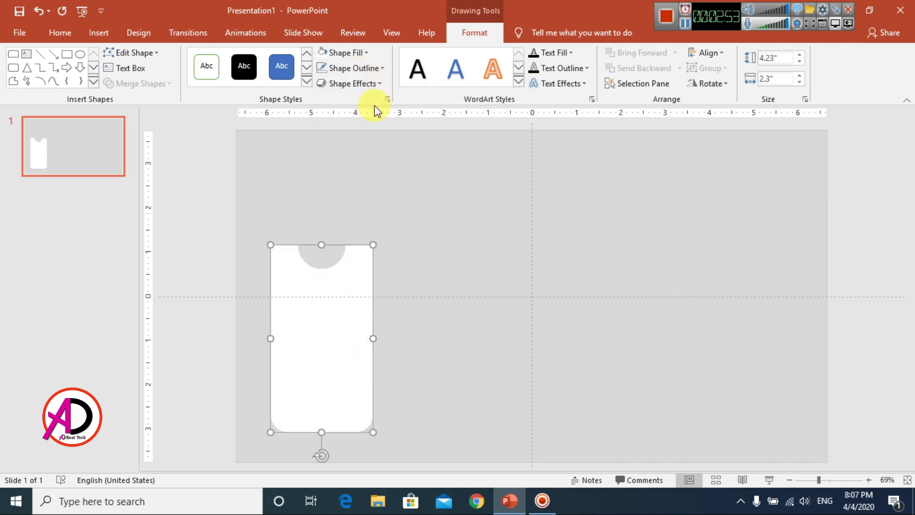
Apply an Offset: Bottom outer shadow to the card in Format Shape
{"action": "left_click", "coordinate": [389, 100]}
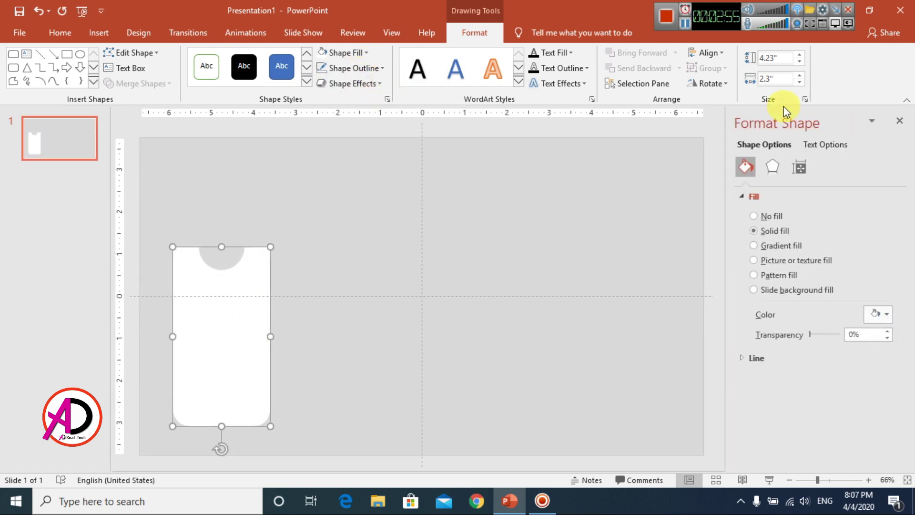
{"action": "left_click", "coordinate": [769, 164]}
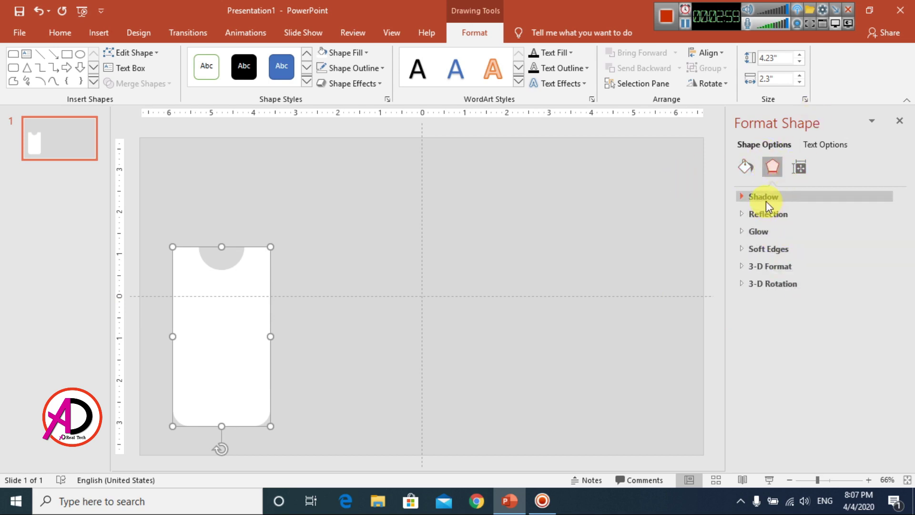
{"action": "left_click", "coordinate": [765, 199]}
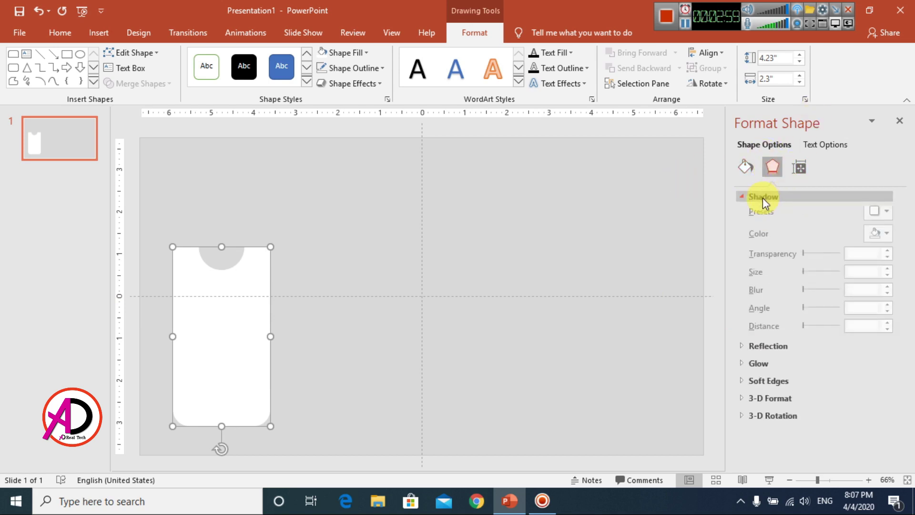
{"action": "left_click", "coordinate": [888, 214]}
{"action": "left_click", "coordinate": [851, 314]}
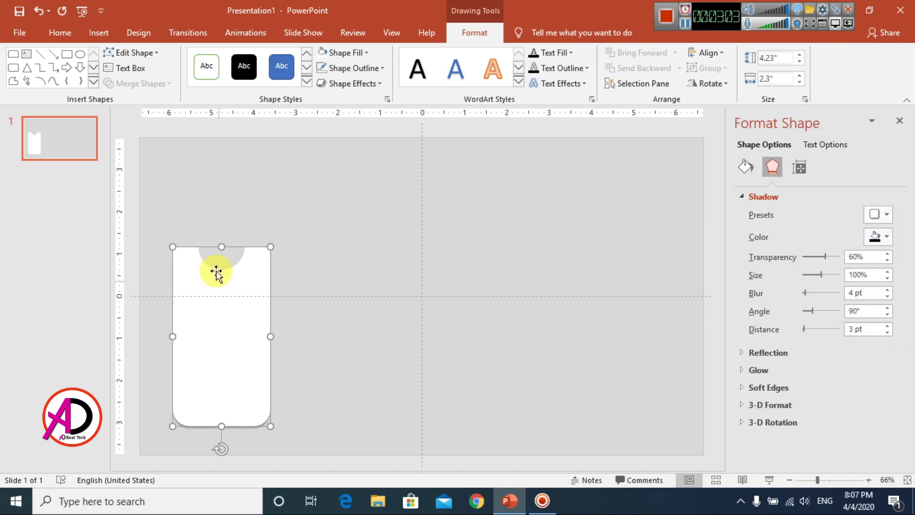
{"action": "left_click", "coordinate": [879, 215]}
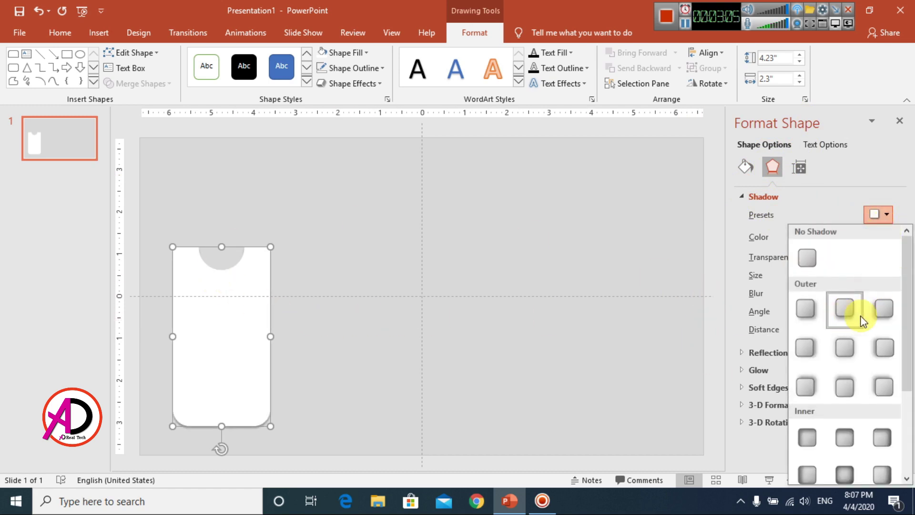
{"action": "left_click", "coordinate": [848, 318]}
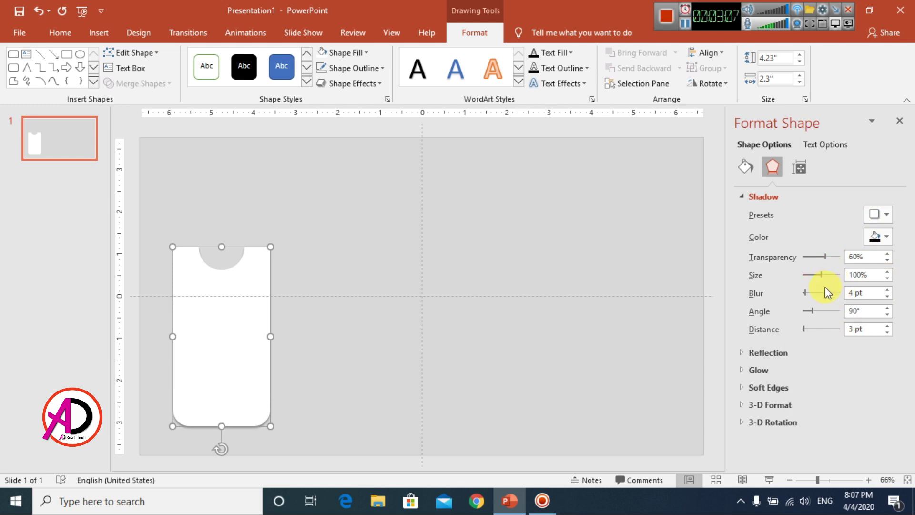
Set the shadow to 68% transparency, 102% size, 26 pt blur, 73° angle and 2 pt distance
{"action": "left_click_drag", "start_coordinate": [825, 256], "coordinate": [828, 259]}
{"action": "left_click_drag", "start_coordinate": [823, 275], "coordinate": [823, 275]}
{"action": "left_click", "coordinate": [887, 271]}
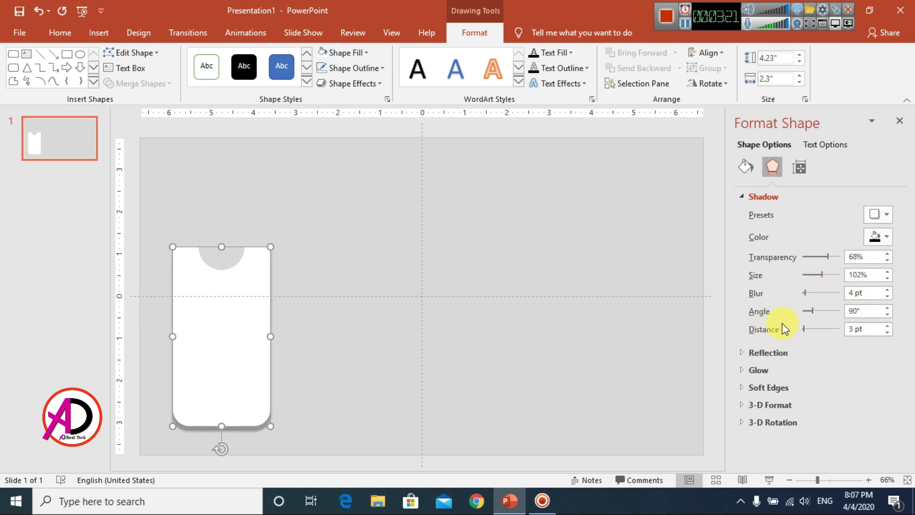
{"action": "left_click_drag", "start_coordinate": [805, 292], "coordinate": [816, 295]}
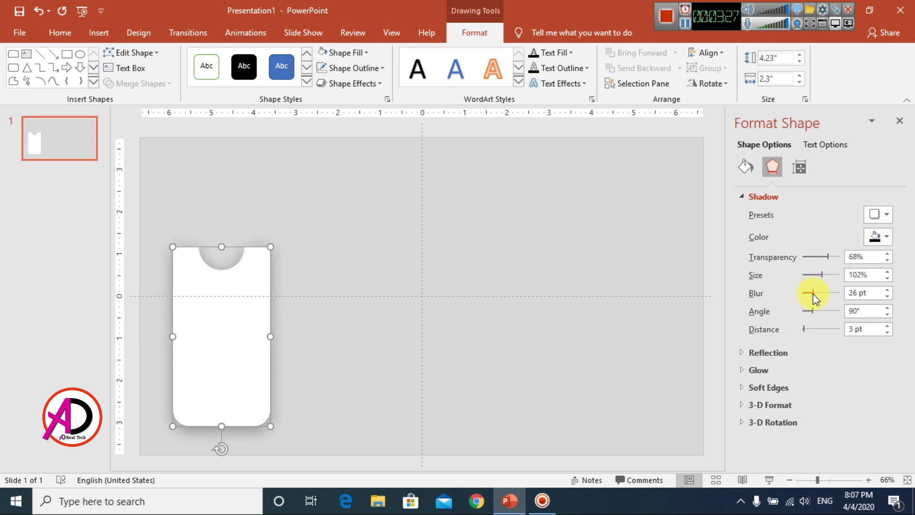
{"action": "left_click_drag", "start_coordinate": [813, 313], "coordinate": [810, 314]}
{"action": "left_click_drag", "start_coordinate": [804, 329], "coordinate": [804, 328]}
{"action": "left_click_drag", "start_coordinate": [865, 328], "coordinate": [831, 336]}
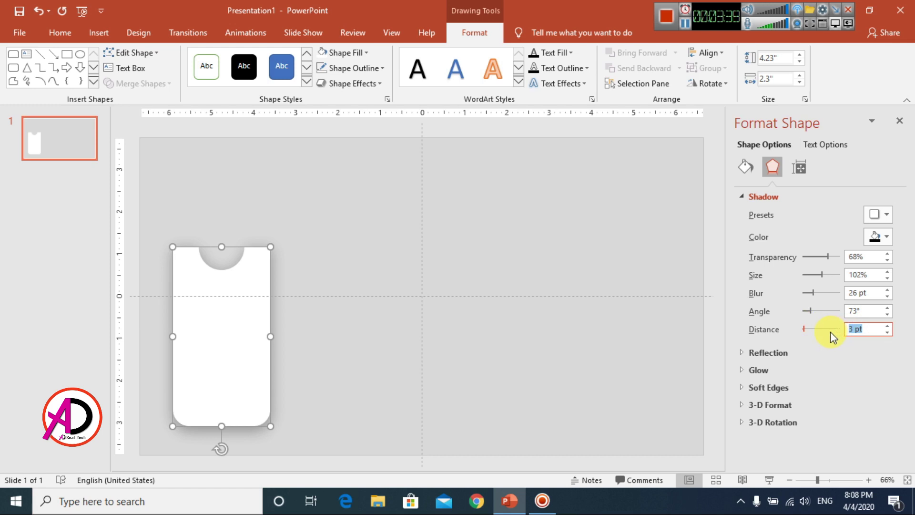
{"action": "type", "text": "2"}
{"action": "left_click", "coordinate": [899, 120]}
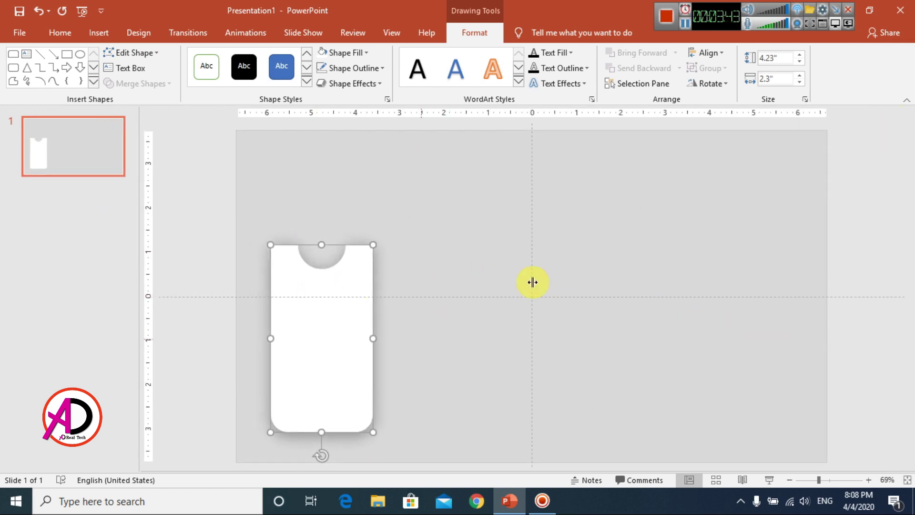
Draw a red, outline-free Top Corners Rounded rectangle over the card's top
{"action": "left_click", "coordinate": [93, 83]}
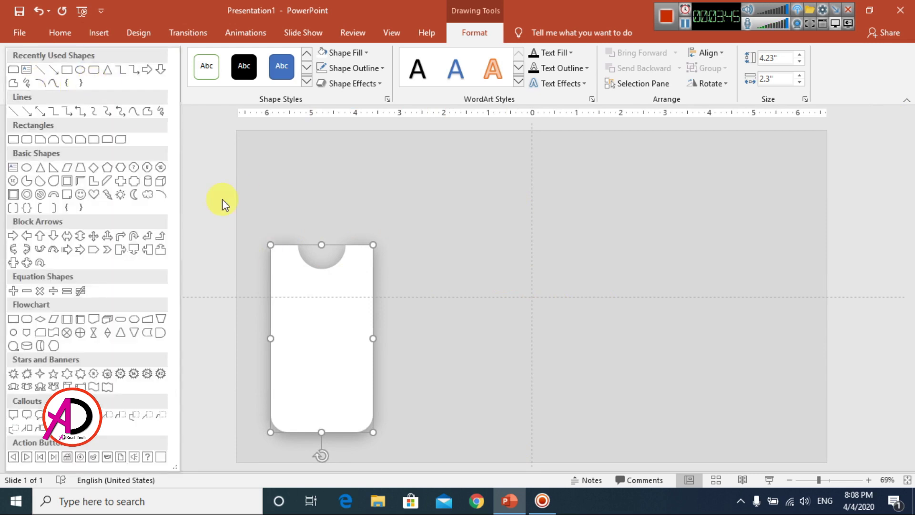
{"action": "left_click", "coordinate": [107, 140]}
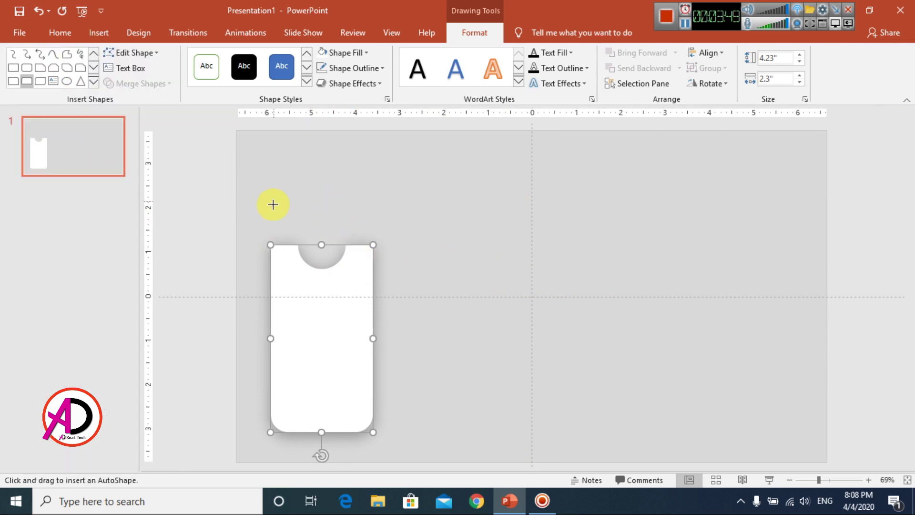
{"action": "left_click_drag", "start_coordinate": [271, 207], "coordinate": [373, 280]}
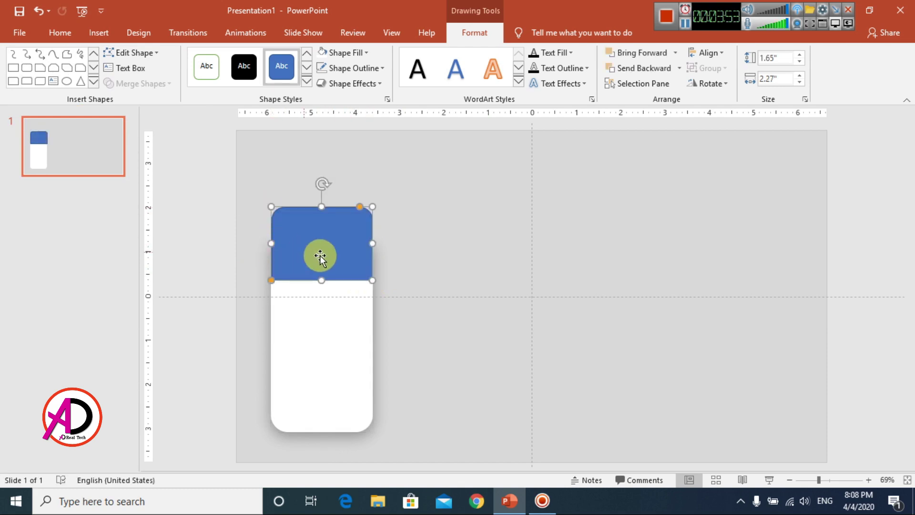
{"action": "left_click", "coordinate": [349, 52]}
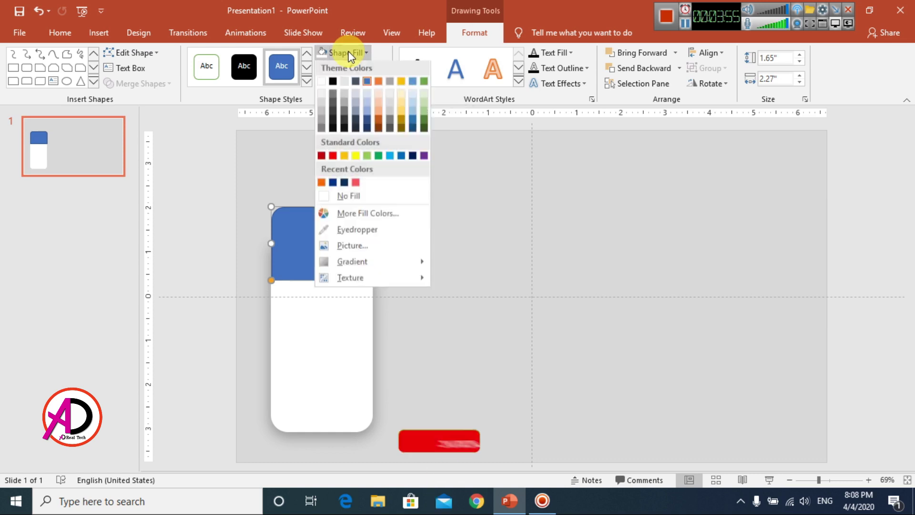
{"action": "left_click", "coordinate": [356, 184]}
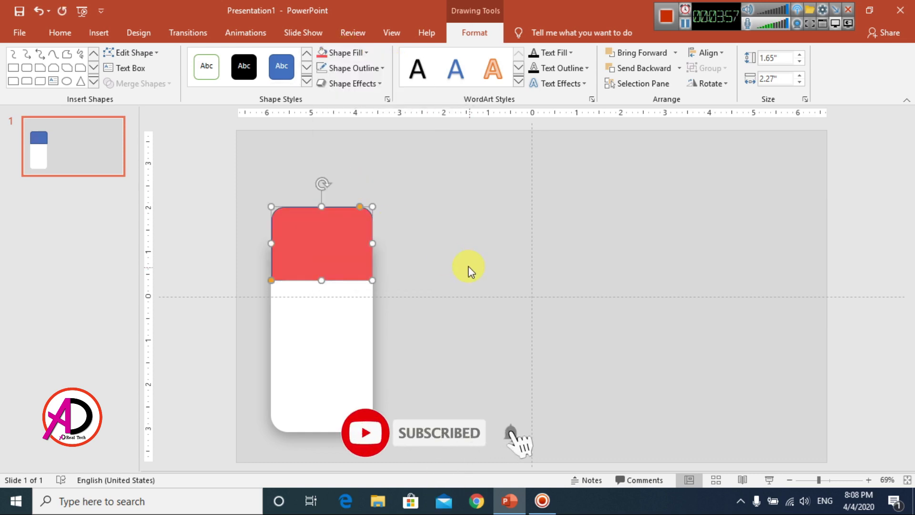
{"action": "left_click", "coordinate": [351, 68]}
{"action": "left_click", "coordinate": [342, 214]}
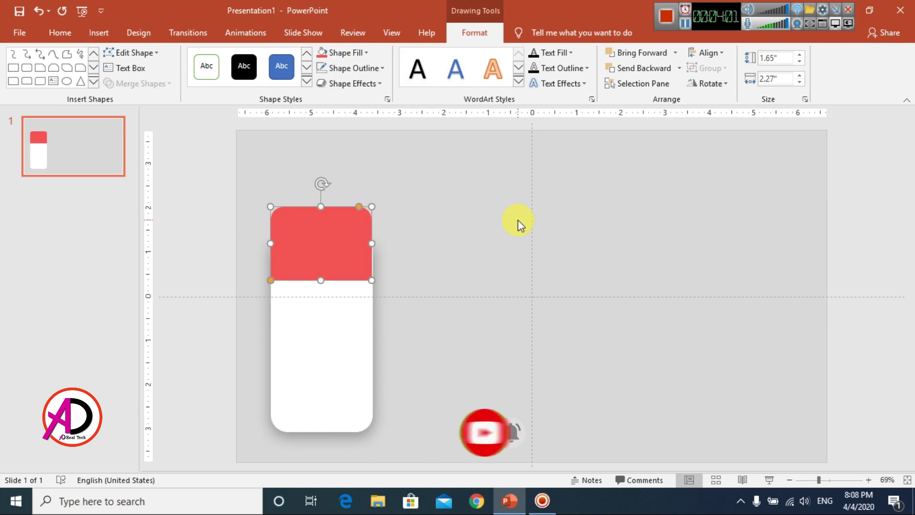
Match the red header's width to the card and send it behind the card
{"action": "scroll", "coordinate": [261, 284], "scroll_direction": "up", "scroll_amount": 3}
{"action": "left_click_drag", "start_coordinate": [363, 295], "coordinate": [365, 294]}
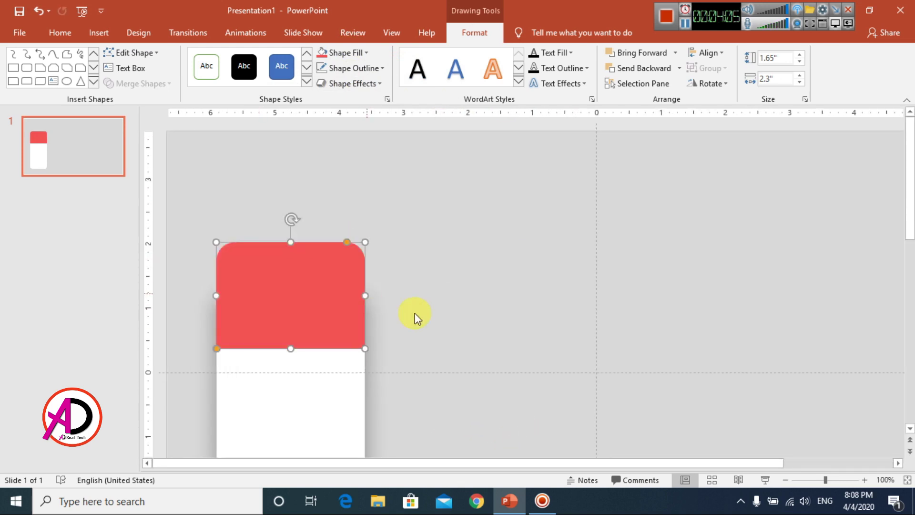
{"action": "scroll", "coordinate": [448, 325], "scroll_direction": "down", "scroll_amount": 3}
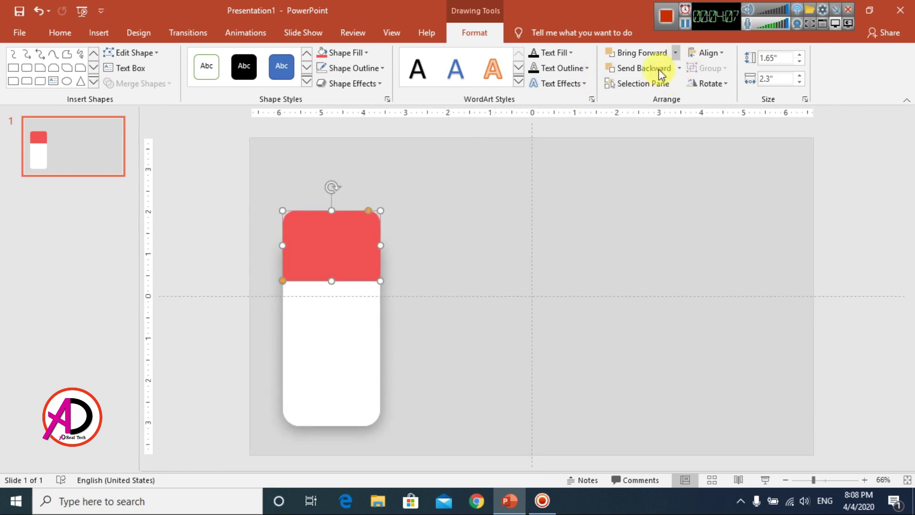
{"action": "left_click", "coordinate": [679, 69]}
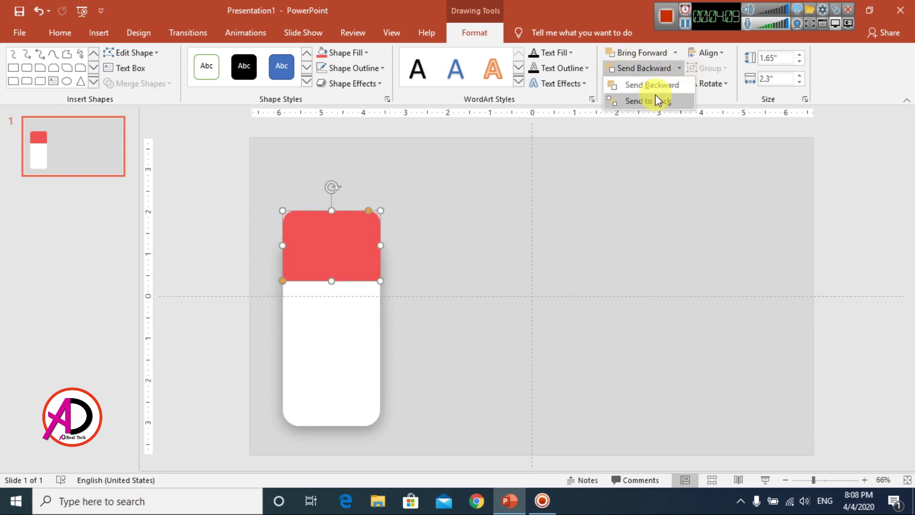
{"action": "left_click", "coordinate": [666, 99]}
Stretch the red header upward to 1.95 inches tall
{"action": "left_click", "coordinate": [493, 252]}
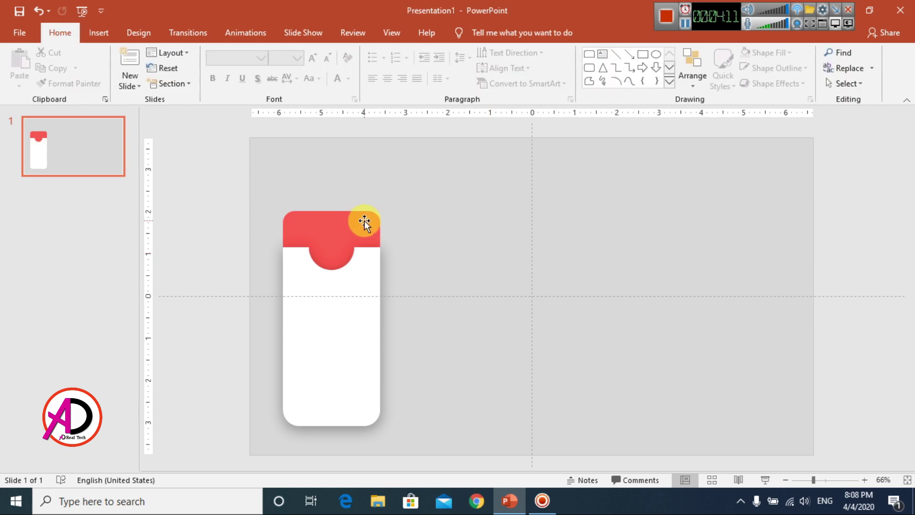
{"action": "left_click", "coordinate": [349, 221]}
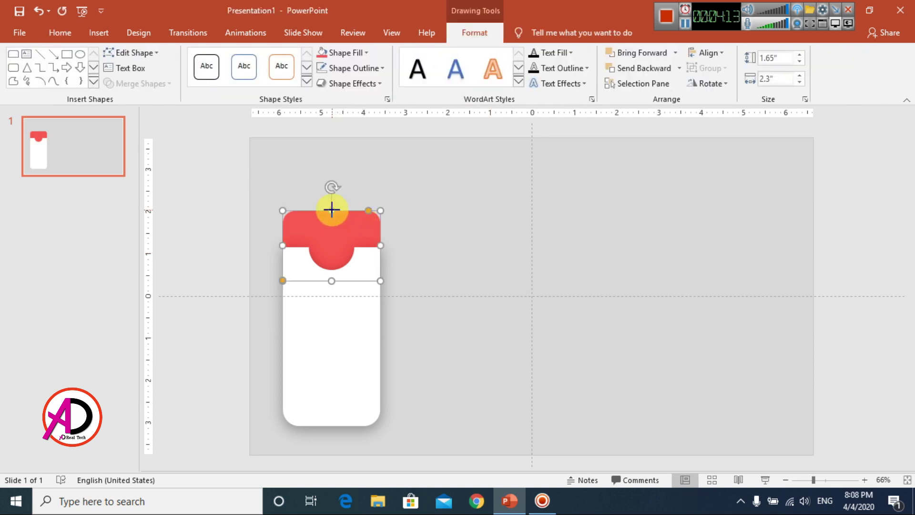
{"action": "left_click_drag", "start_coordinate": [332, 209], "coordinate": [331, 198]}
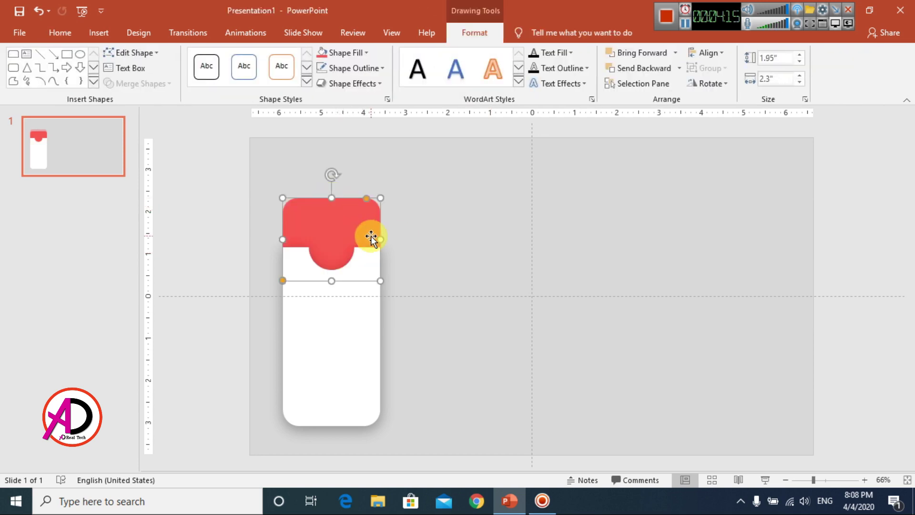
{"action": "left_click", "coordinate": [446, 280]}
{"action": "scroll", "coordinate": [419, 319], "scroll_direction": "down", "scroll_amount": 2}
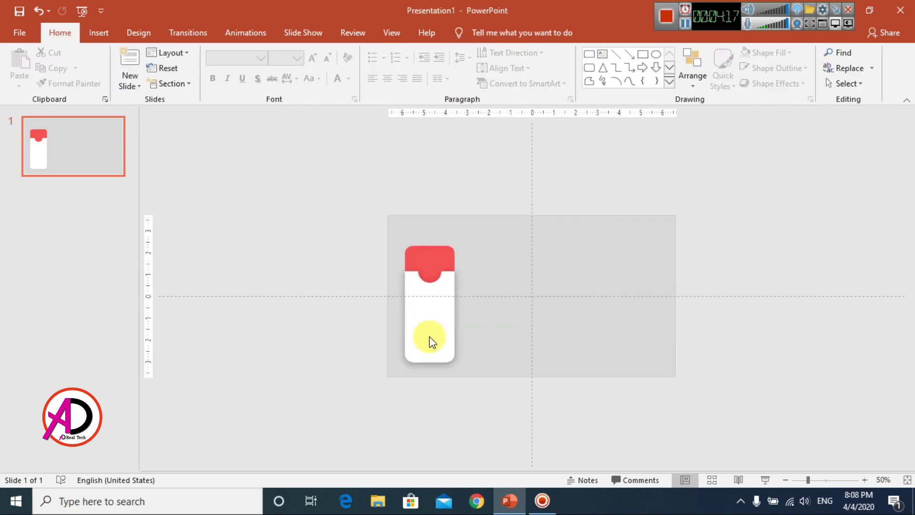
{"action": "scroll", "coordinate": [430, 336], "scroll_direction": "up", "scroll_amount": 2}
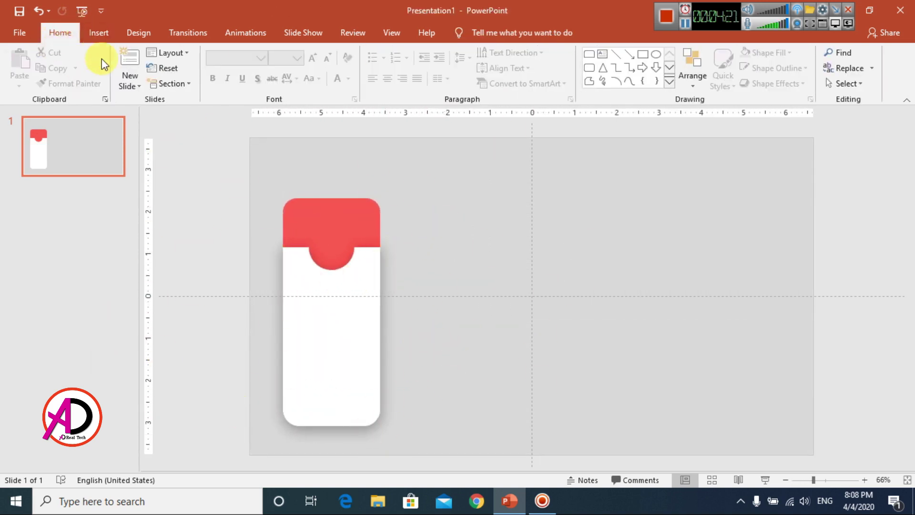
Add a text box reading 'USER' on the red header
{"action": "left_click", "coordinate": [103, 35]}
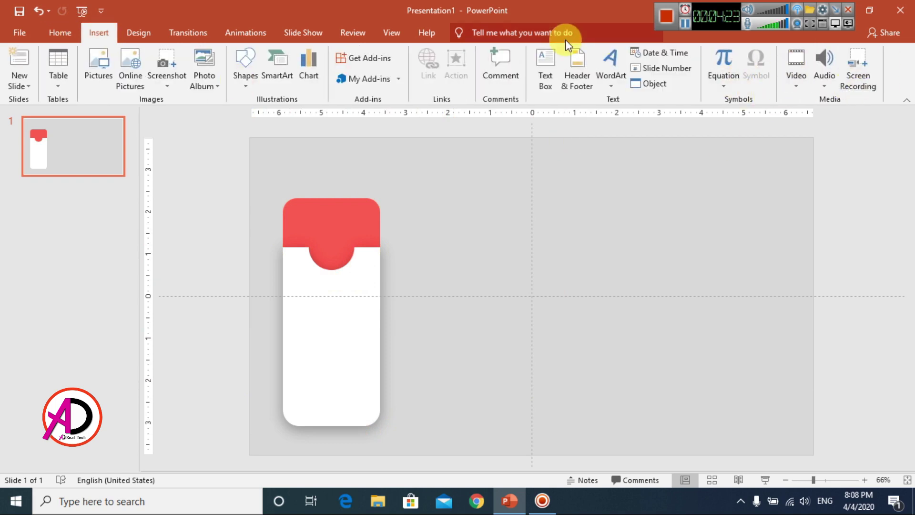
{"action": "left_click", "coordinate": [60, 34]}
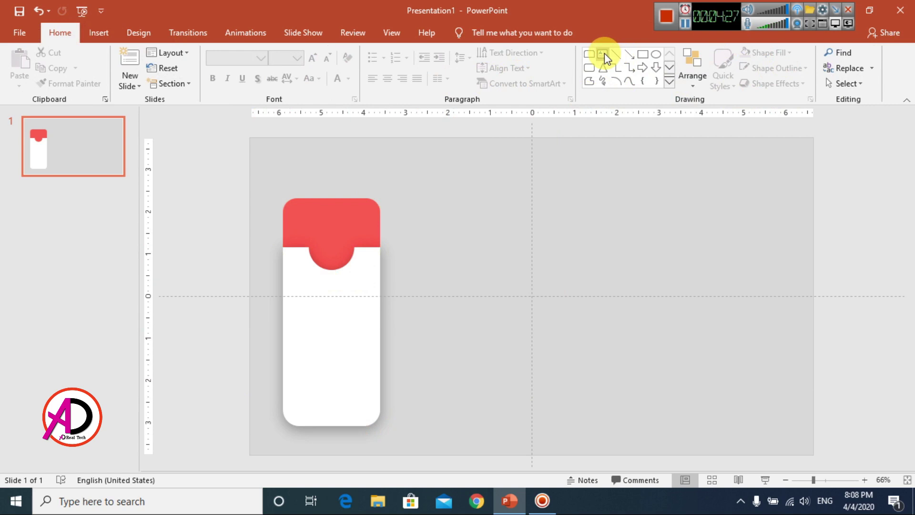
{"action": "left_click", "coordinate": [603, 54]}
{"action": "mouse_move", "coordinate": [290, 212]}
{"action": "left_mouse_down"}
{"action": "mouse_move", "coordinate": [330, 235]}
{"action": "mouse_move", "coordinate": [380, 238]}
{"action": "left_mouse_up"}
{"action": "left_click_drag", "start_coordinate": [345, 211], "coordinate": [344, 206]}
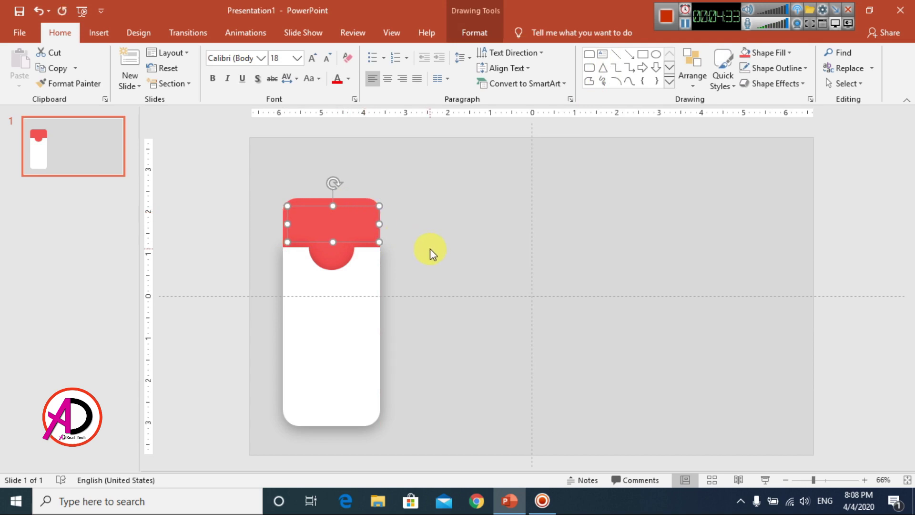
{"action": "left_click", "coordinate": [334, 230]}
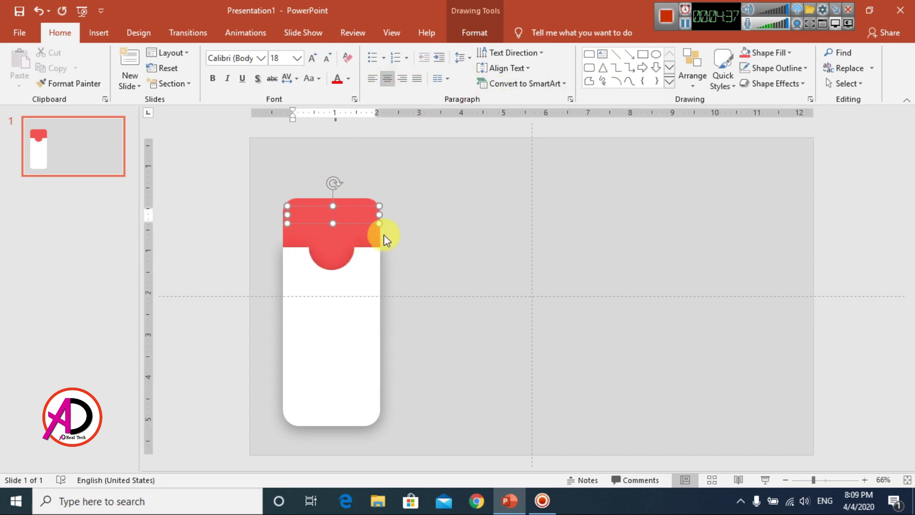
{"action": "type", "text": "USER"}
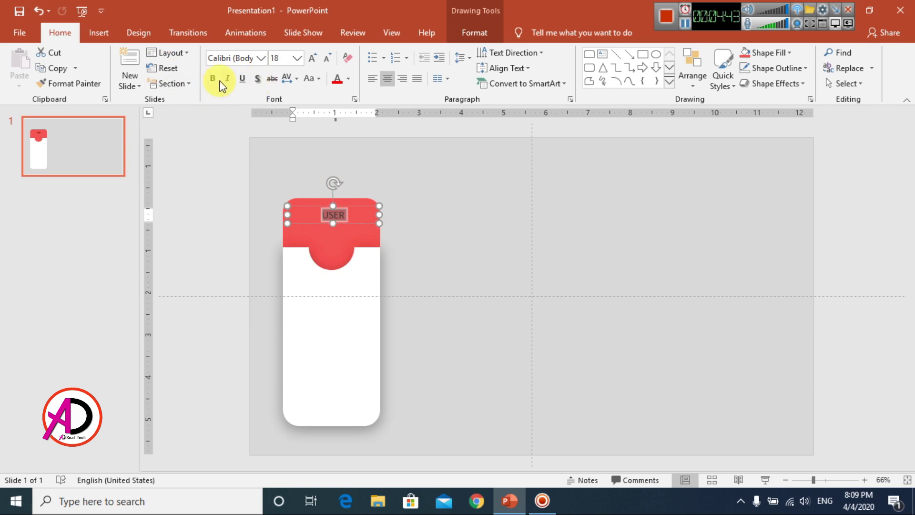
Set the USER text to Tw Cen MT and enlarge it to 44 pt
{"action": "left_click", "coordinate": [261, 58]}
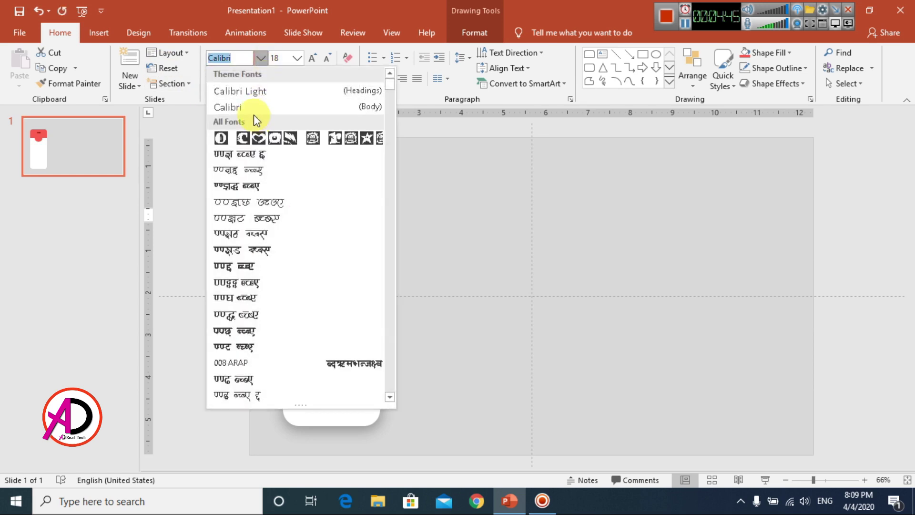
{"action": "type", "text": "Tw Cen MT"}
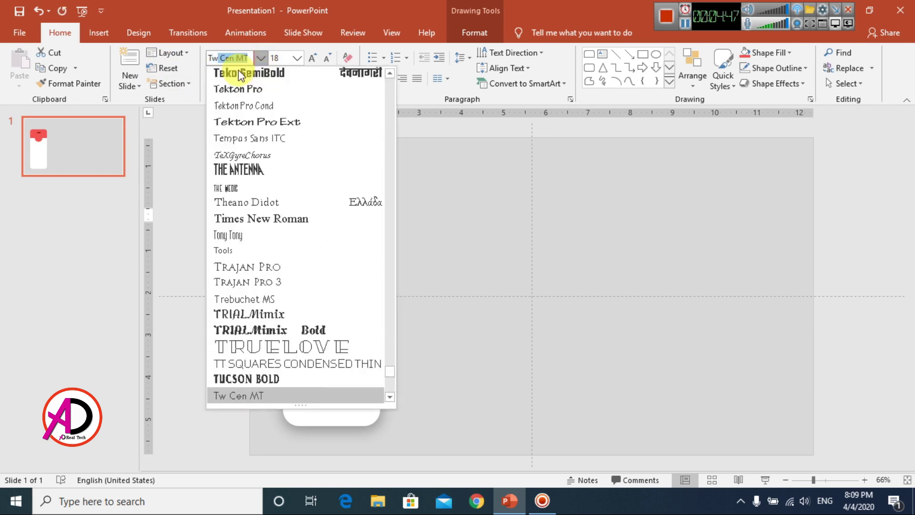
{"action": "key", "text": "Return"}
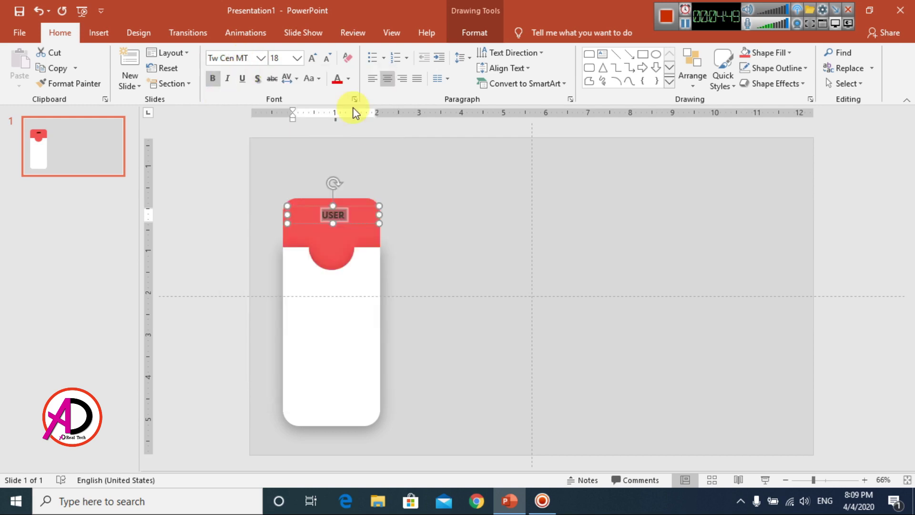
{"action": "left_click", "coordinate": [314, 58]}
{"action": "left_click", "coordinate": [314, 58]}
{"action": "left_click", "coordinate": [313, 58]}
{"action": "left_click", "coordinate": [314, 58]}
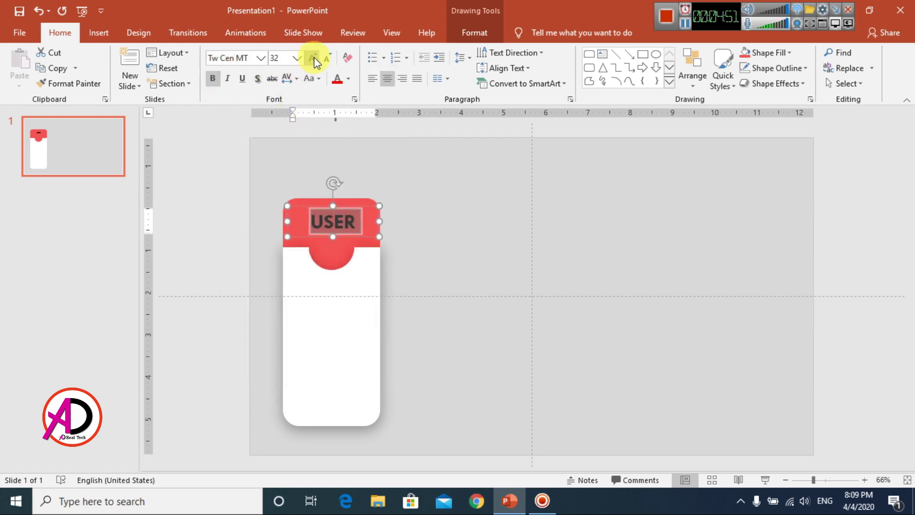
{"action": "left_click", "coordinate": [314, 58]}
{"action": "left_click", "coordinate": [314, 58]}
{"action": "left_click", "coordinate": [313, 58]}
Centre USER on the header and make it white at 48 pt
{"action": "left_click_drag", "start_coordinate": [359, 214], "coordinate": [357, 203]}
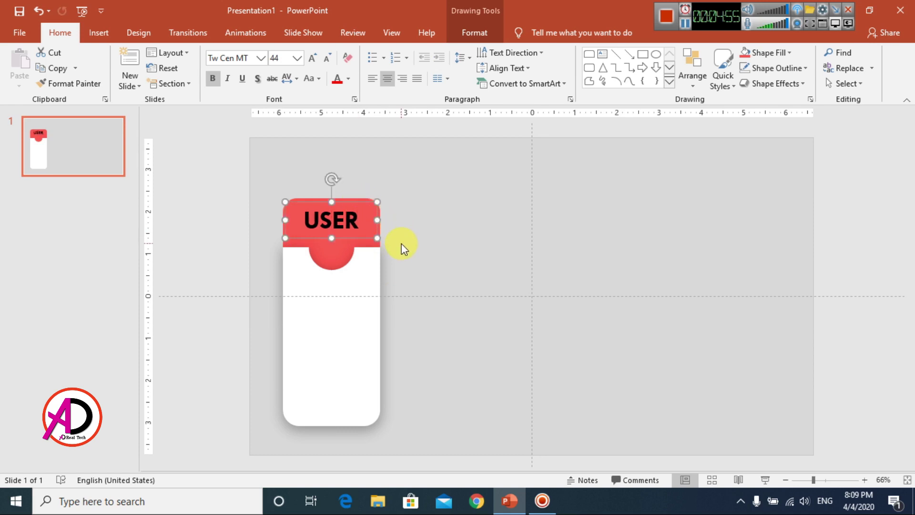
{"action": "left_click", "coordinate": [317, 59]}
{"action": "left_click", "coordinate": [349, 79]}
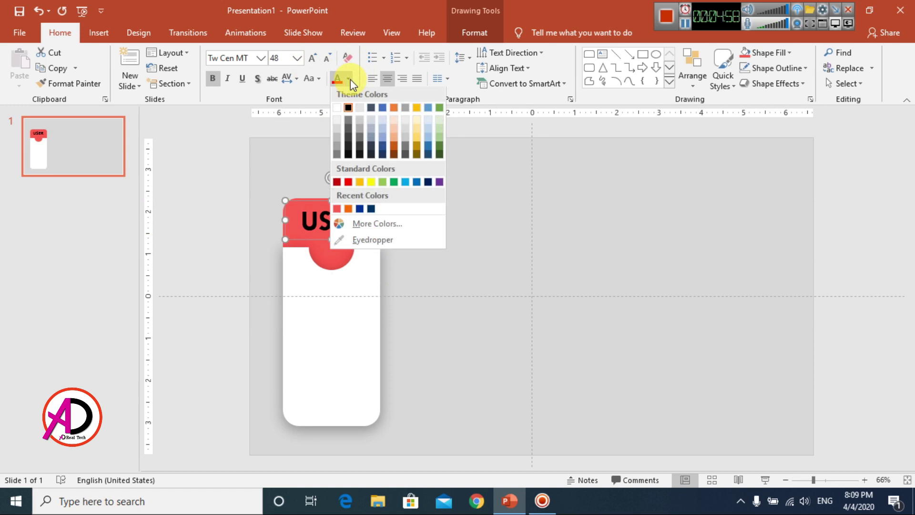
{"action": "left_click", "coordinate": [339, 111]}
{"action": "left_click", "coordinate": [513, 288]}
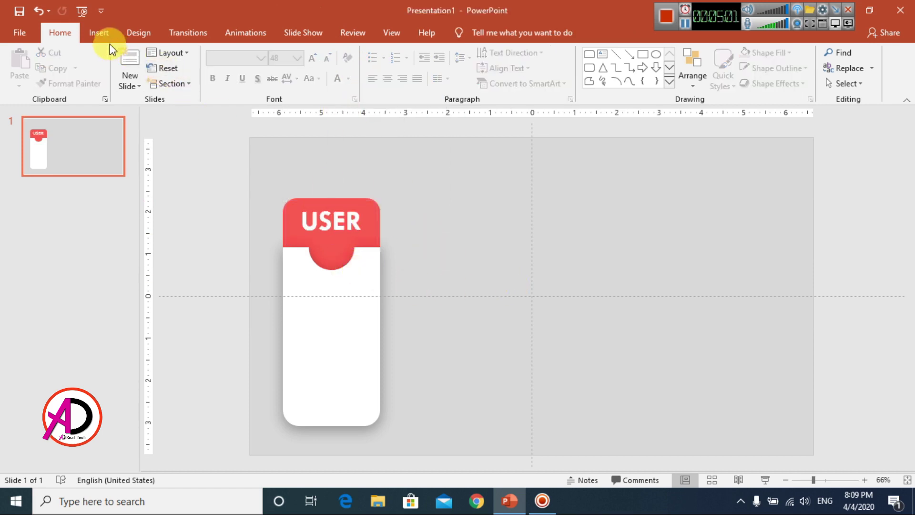
Duplicate the USER box, change it to '1', and place it in the red circle below USER
{"action": "left_click", "coordinate": [101, 33]}
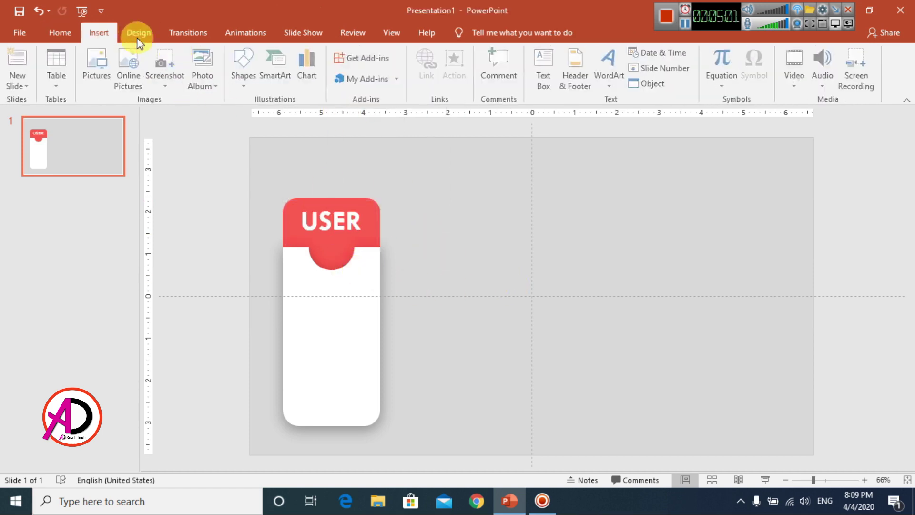
{"action": "left_click", "coordinate": [61, 34]}
{"action": "left_click", "coordinate": [335, 214]}
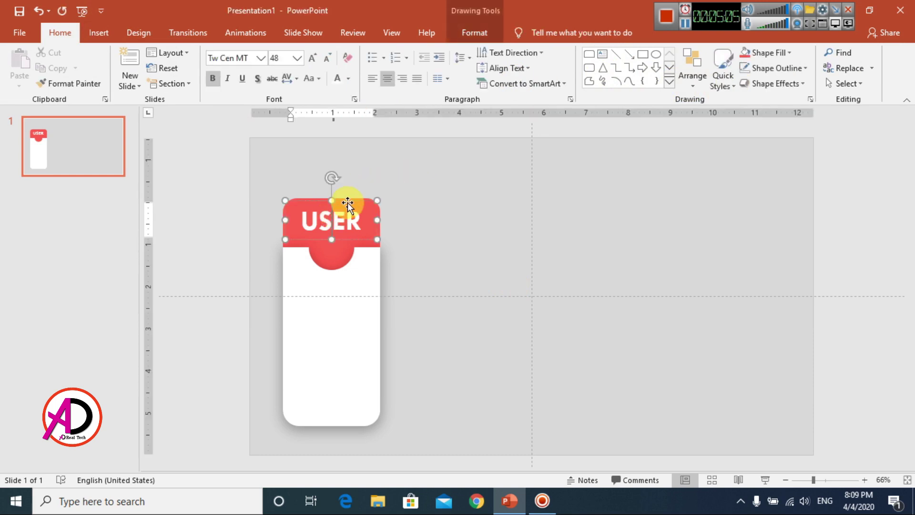
{"action": "left_click_drag", "start_coordinate": [348, 202], "coordinate": [341, 243]}
{"action": "left_click", "coordinate": [341, 243]}
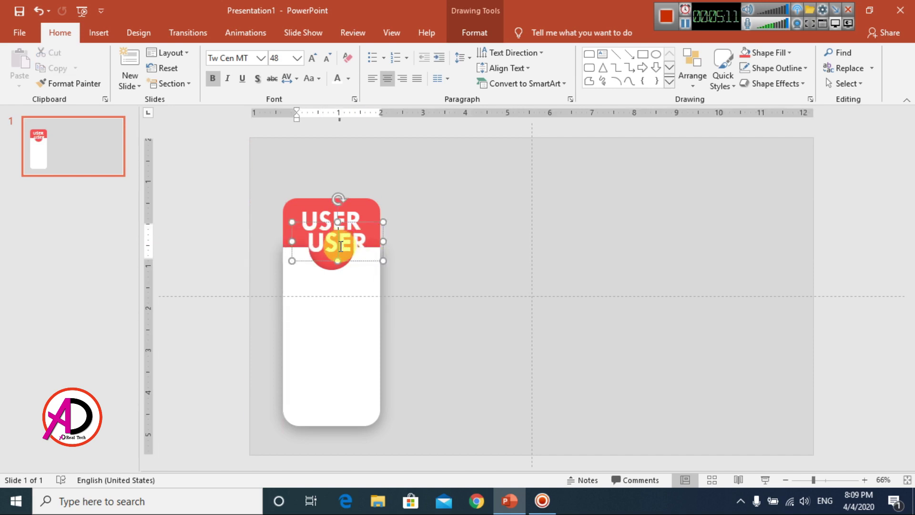
{"action": "type", "text": "1"}
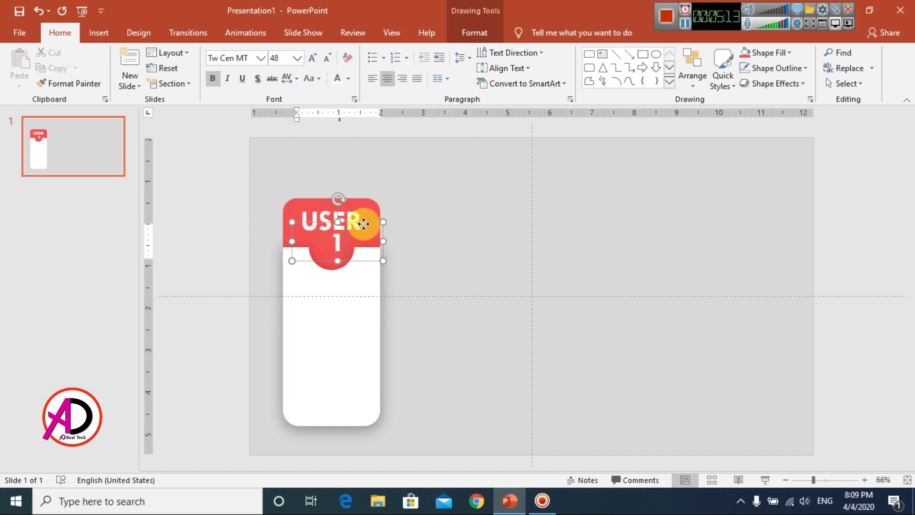
{"action": "left_click_drag", "start_coordinate": [364, 223], "coordinate": [358, 234]}
{"action": "left_click", "coordinate": [437, 271]}
{"action": "scroll", "coordinate": [387, 262], "scroll_direction": "down", "scroll_amount": 2}
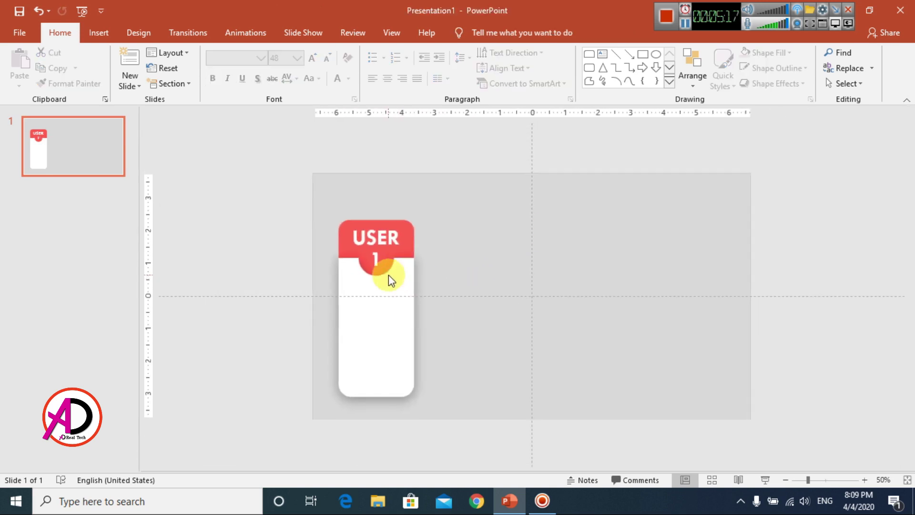
{"action": "scroll", "coordinate": [388, 274], "scroll_direction": "up", "scroll_amount": 2}
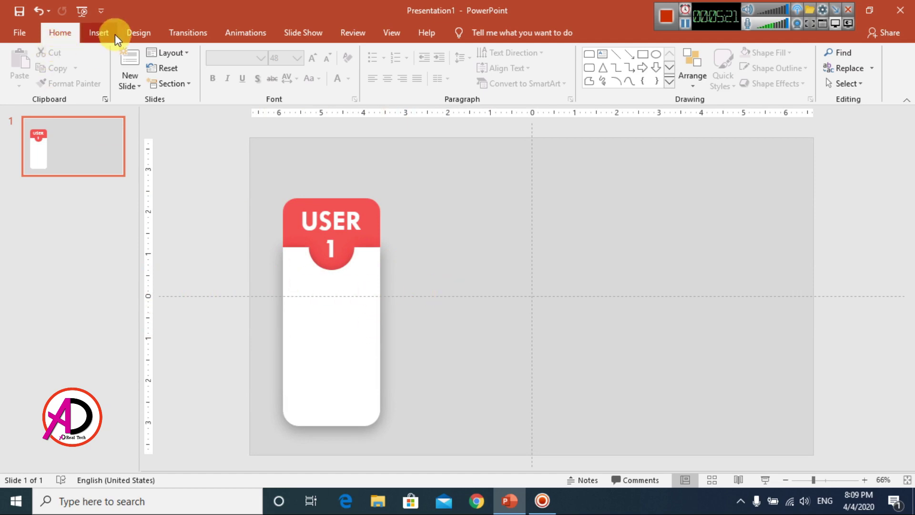
Copy the USER box down onto the white card body and colour it red
{"action": "left_click", "coordinate": [357, 221]}
{"action": "left_click", "coordinate": [371, 211]}
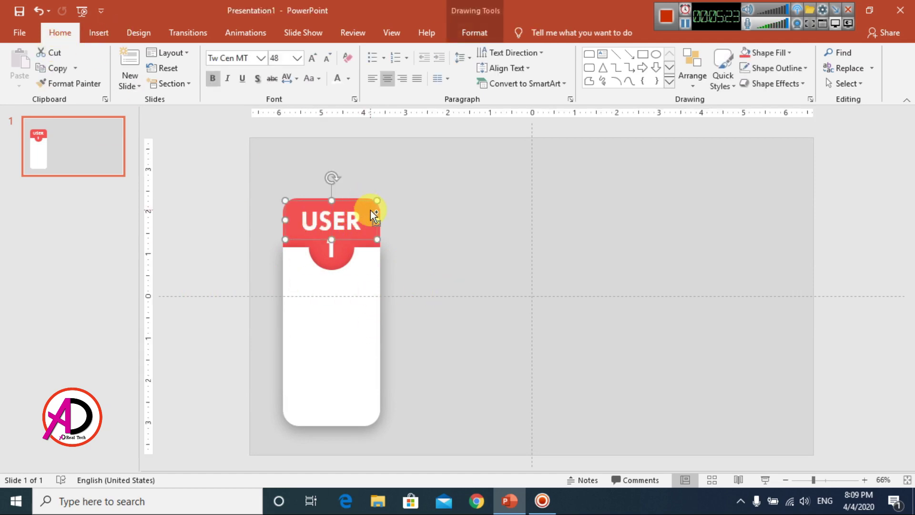
{"action": "left_click_drag", "start_coordinate": [375, 230], "coordinate": [369, 315]}
{"action": "left_click", "coordinate": [354, 85]}
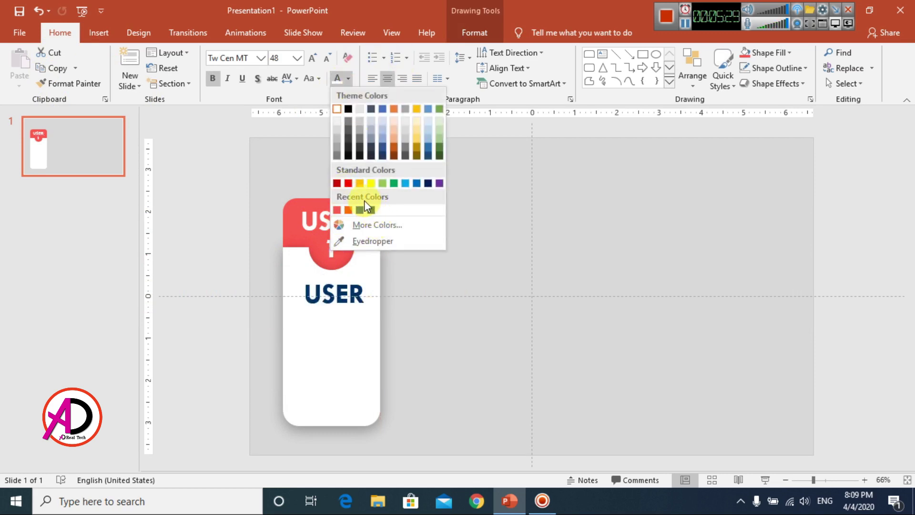
{"action": "left_click", "coordinate": [338, 211]}
{"action": "mouse_move", "coordinate": [360, 300]}
{"action": "left_mouse_down"}
{"action": "mouse_move", "coordinate": [311, 292]}
{"action": "mouse_move", "coordinate": [364, 292]}
{"action": "mouse_move", "coordinate": [359, 303]}
{"action": "left_mouse_up"}
Change the red copy's text to 'HEADLINE' at 24 pt
{"action": "left_click", "coordinate": [360, 294]}
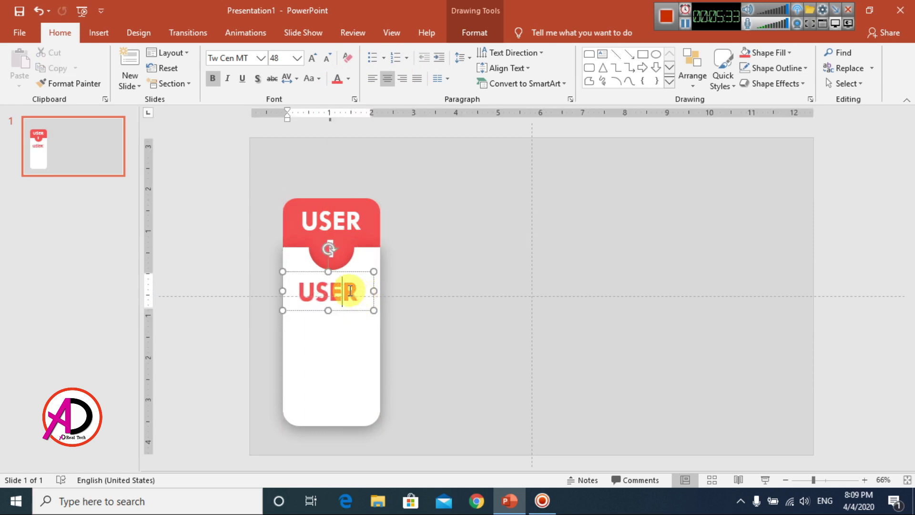
{"action": "double_click", "coordinate": [349, 296]}
{"action": "type", "text": "HEADLINE"}
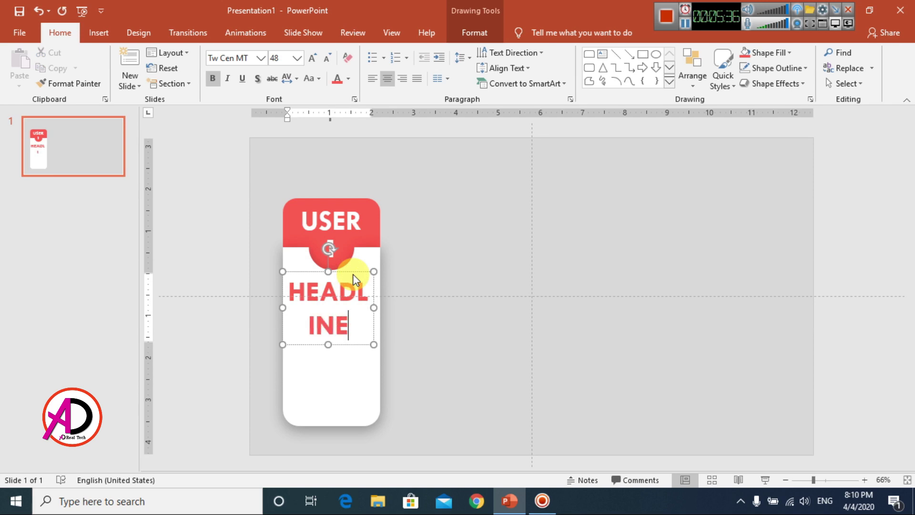
{"action": "key", "text": "ctrl+a"}
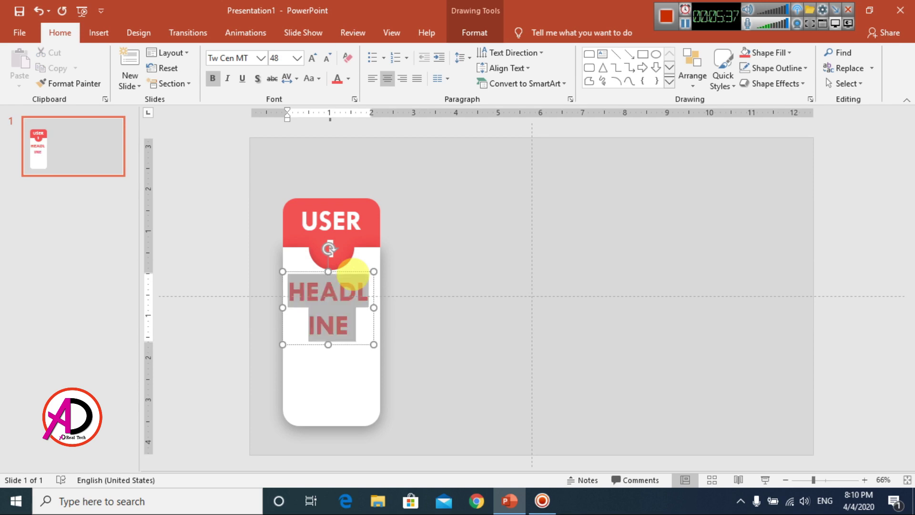
{"action": "key", "text": "ctrl+shift+comma"}
{"action": "key", "text": "ctrl+shift+comma"}
{"action": "key", "text": "ctrl+shift+comma"}
{"action": "key", "text": "ctrl+shift+comma"}
{"action": "key", "text": "ctrl+shift+comma"}
{"action": "key", "text": "ctrl+shift+comma"}
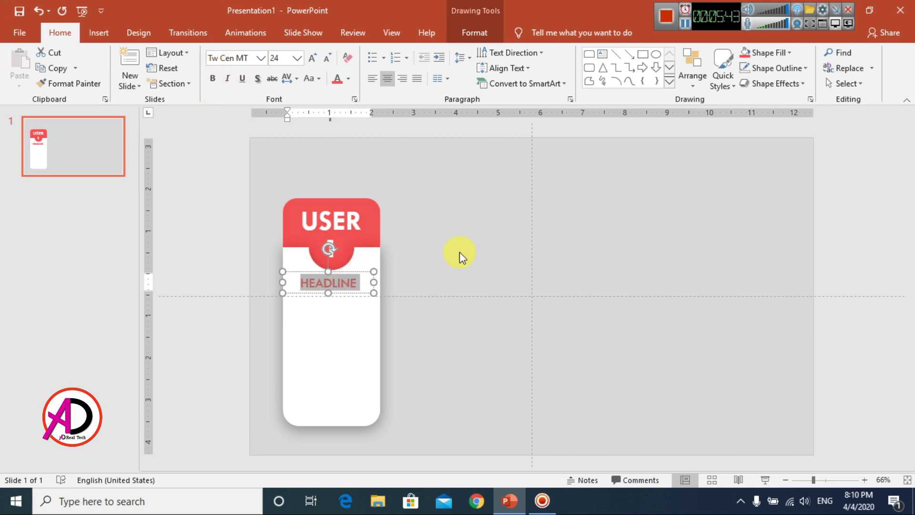
{"action": "key", "text": "Right"}
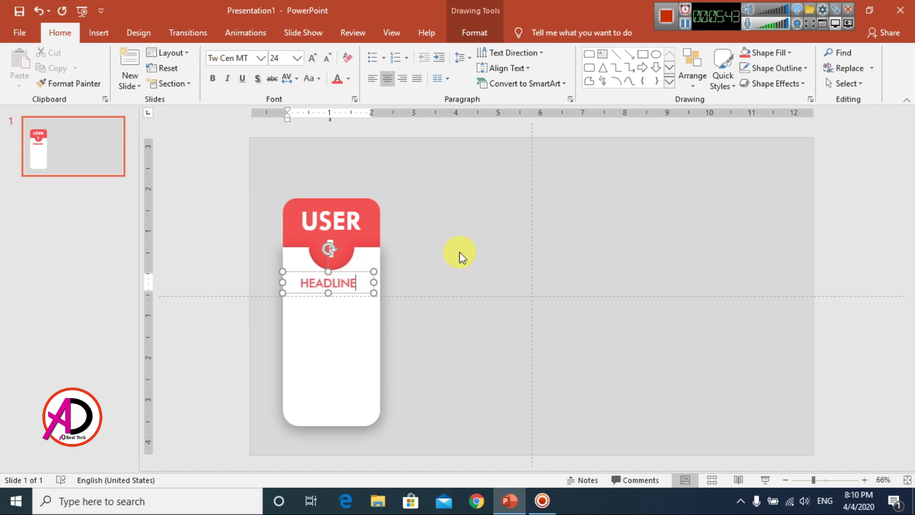
Nudge the HEADLINE box down and right to sit under the numbered circle
{"action": "left_click", "coordinate": [365, 274]}
{"action": "key", "text": "ctrl+Right"}
{"action": "key", "text": "ctrl+Right"}
{"action": "key", "text": "ctrl+Right"}
{"action": "key", "text": "ctrl+Right"}
{"action": "key", "text": "ctrl+Down"}
{"action": "key", "text": "ctrl+Down"}
{"action": "key", "text": "ctrl+Down"}
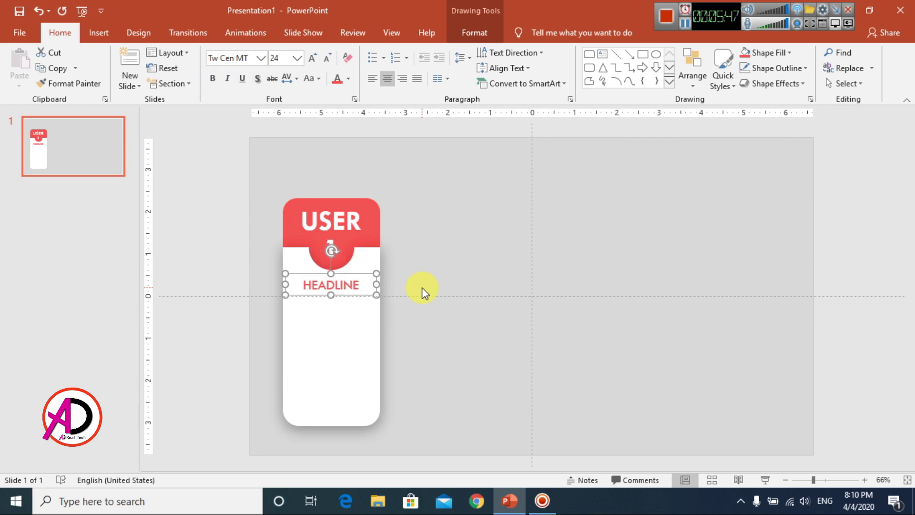
{"action": "key", "text": "ctrl+Down"}
{"action": "key", "text": "ctrl+Down"}
{"action": "key", "text": "ctrl+Down"}
{"action": "key", "text": "ctrl+Right"}
{"action": "key", "text": "ctrl+Right"}
{"action": "key", "text": "ctrl+Down"}
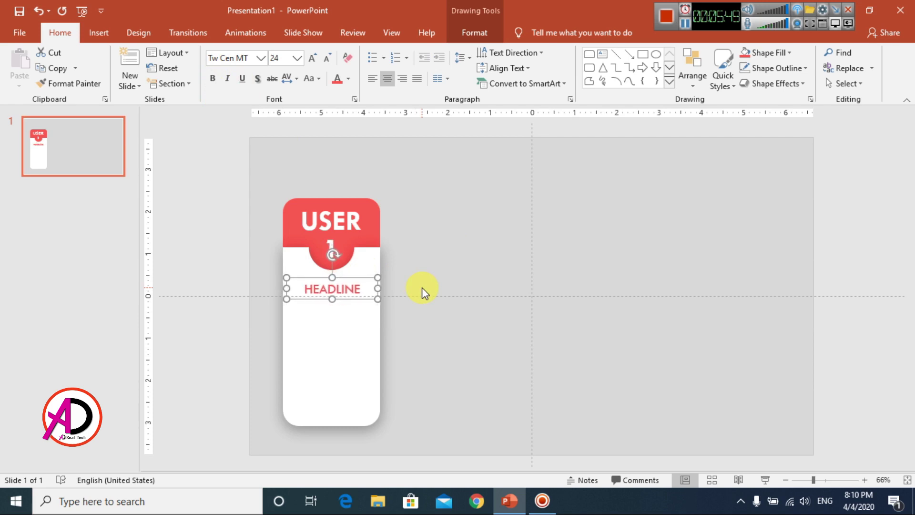
{"action": "key", "text": "ctrl+Down"}
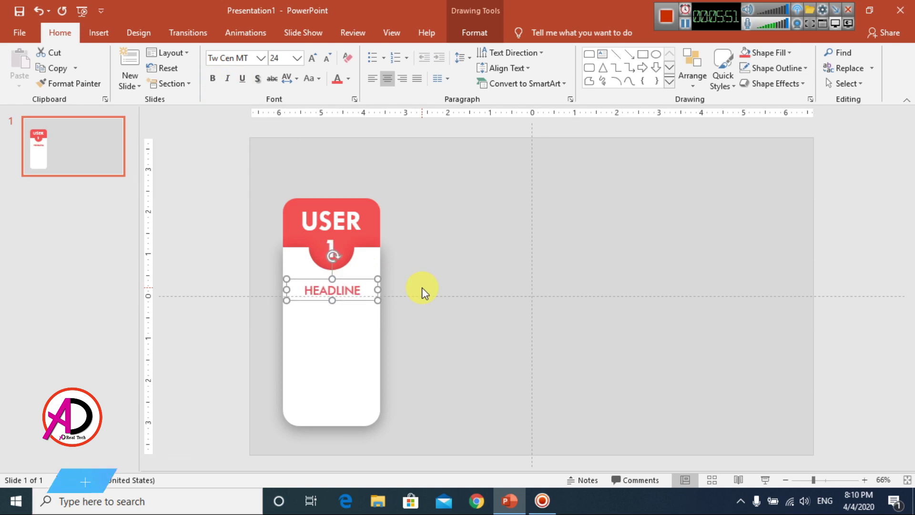
Generate sample text with =RAND(1) in a new text box, keeping only one sentence
{"action": "left_click", "coordinate": [603, 53]}
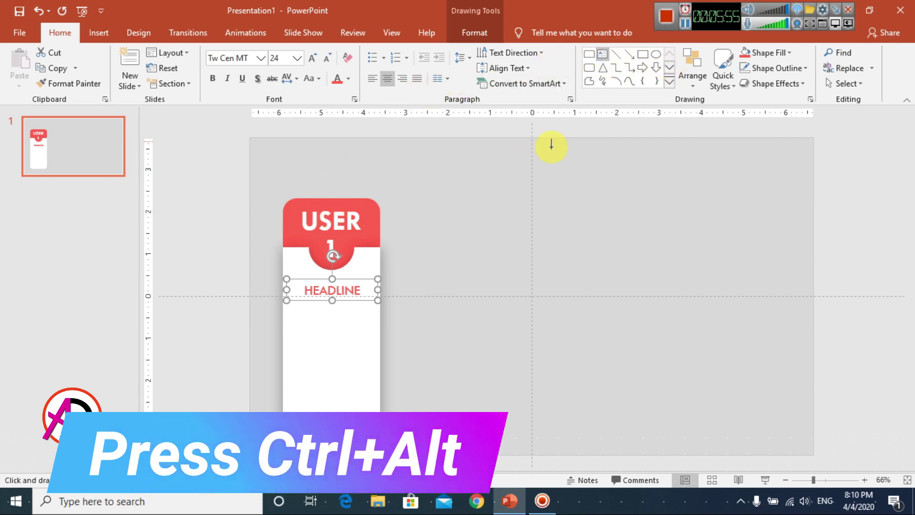
{"action": "left_click_drag", "start_coordinate": [295, 312], "coordinate": [367, 400]}
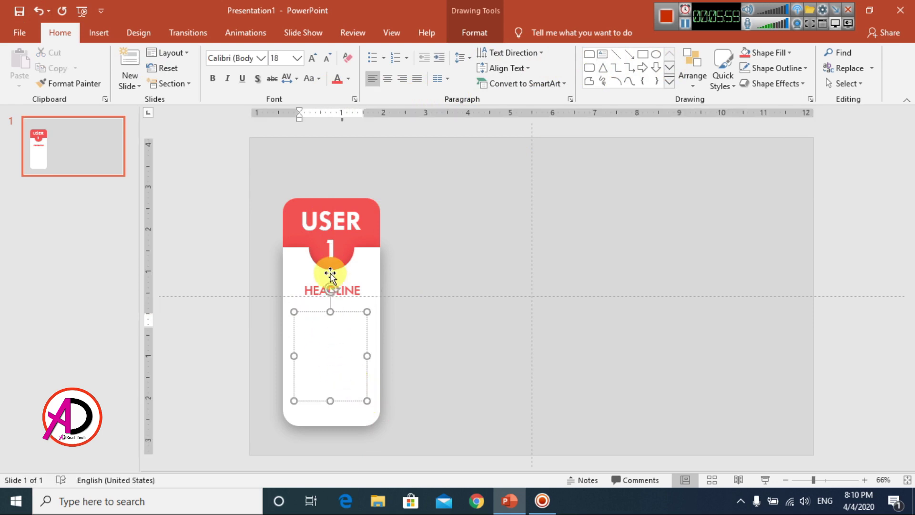
{"action": "type", "text": "=RAND("}
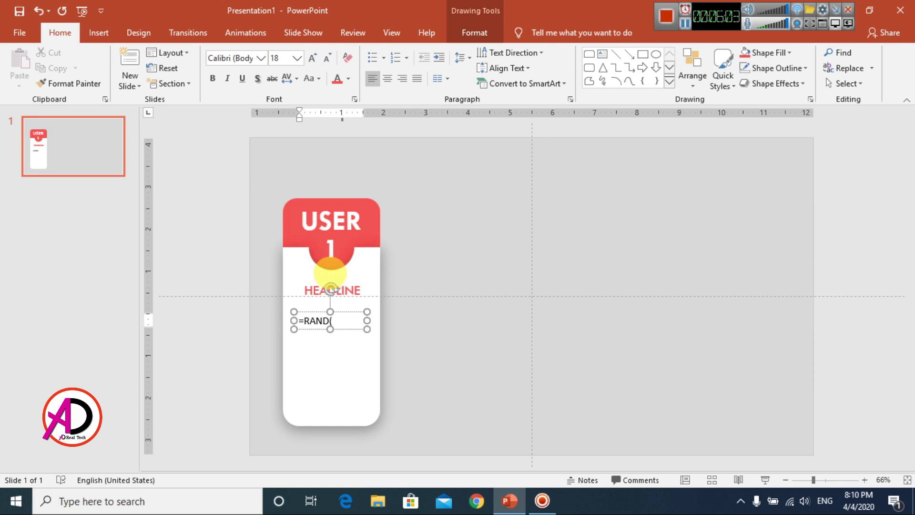
{"action": "type", "text": "1)"}
{"action": "key", "text": "Return"}
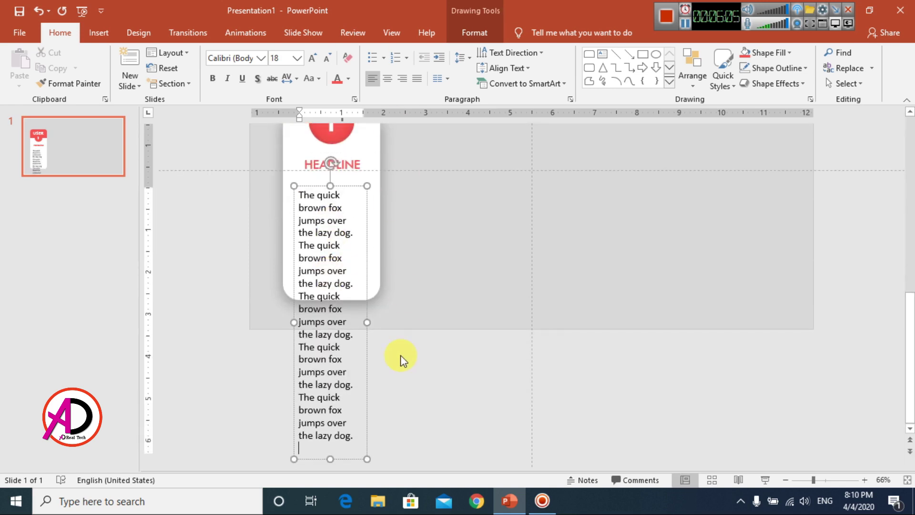
{"action": "left_click_drag", "start_coordinate": [351, 445], "coordinate": [300, 245]}
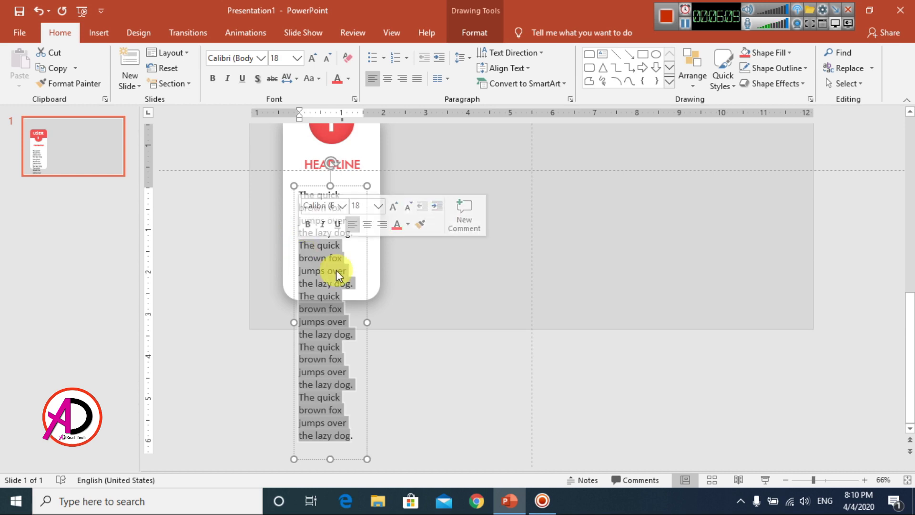
{"action": "key", "text": "BackSpace"}
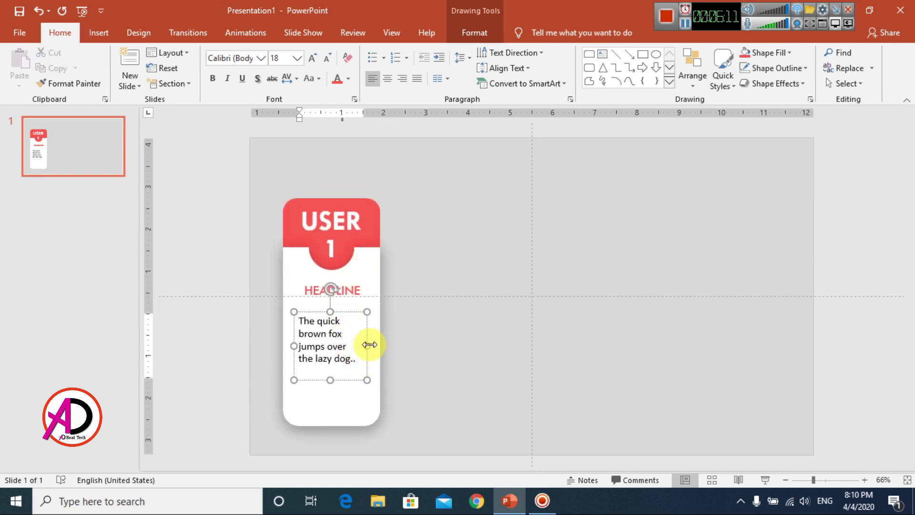
Widen and centre the sample sentence and place it just under HEADLINE
{"action": "left_click_drag", "start_coordinate": [367, 346], "coordinate": [375, 341]}
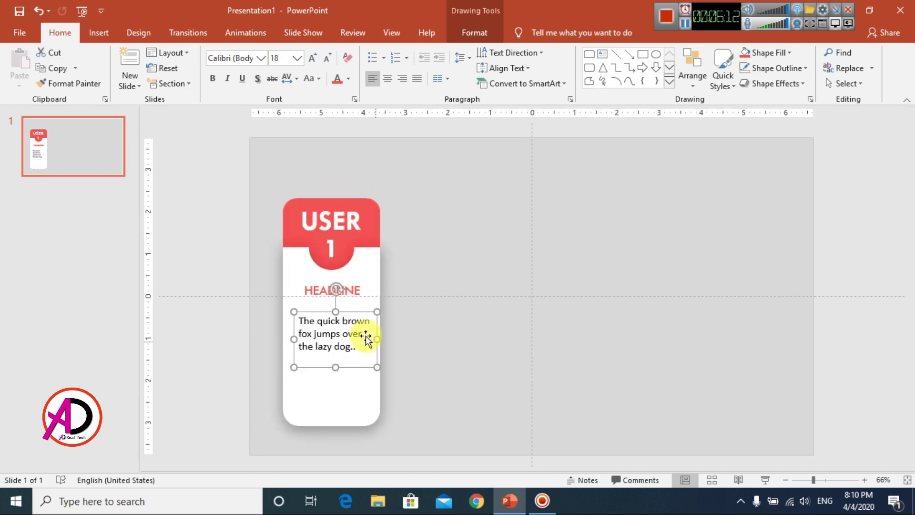
{"action": "left_click", "coordinate": [389, 79]}
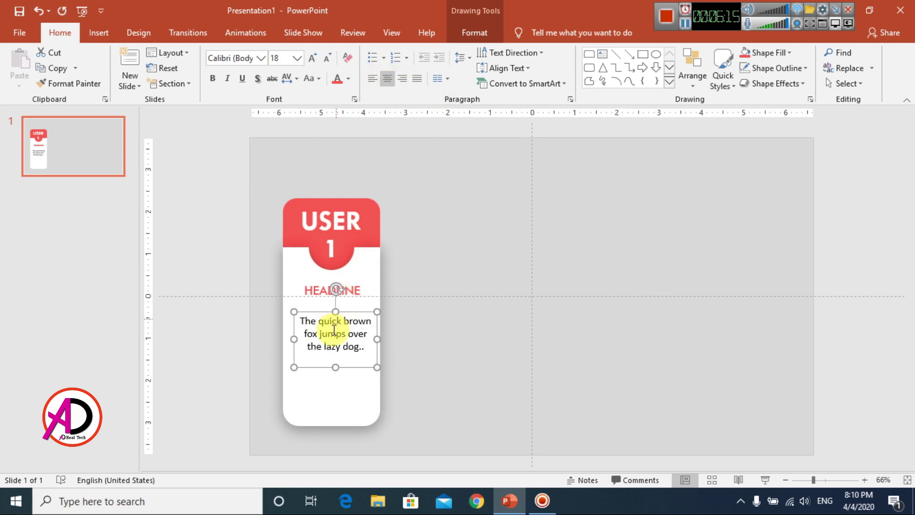
{"action": "left_click_drag", "start_coordinate": [290, 340], "coordinate": [284, 340]}
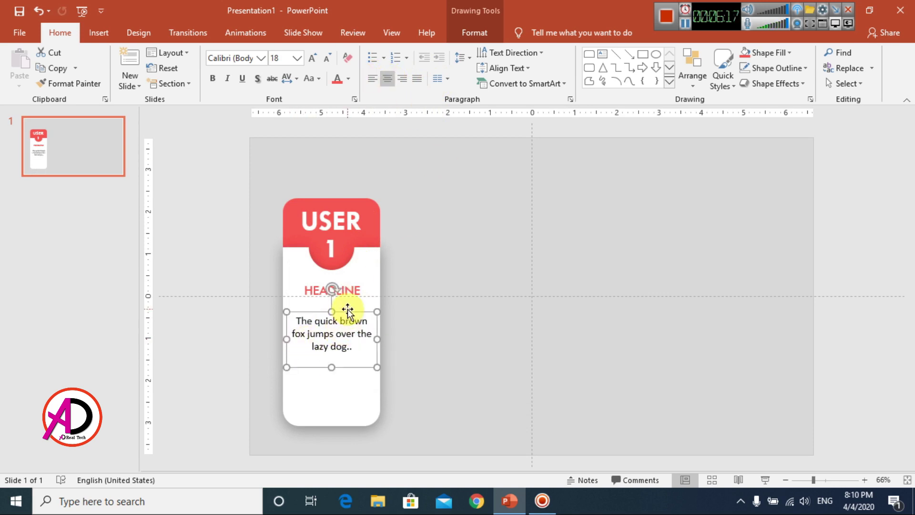
{"action": "left_click_drag", "start_coordinate": [348, 313], "coordinate": [347, 306]}
{"action": "left_click", "coordinate": [448, 353]}
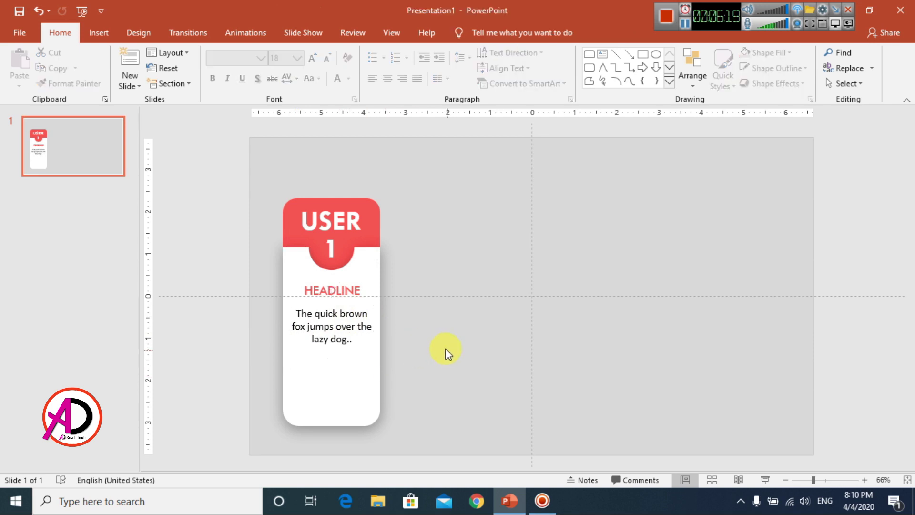
Insert light-bulb-png-icon-2 from the Desktop and shrink it to 0.73" below the USER 1 sample sentence
{"action": "left_click", "coordinate": [99, 33]}
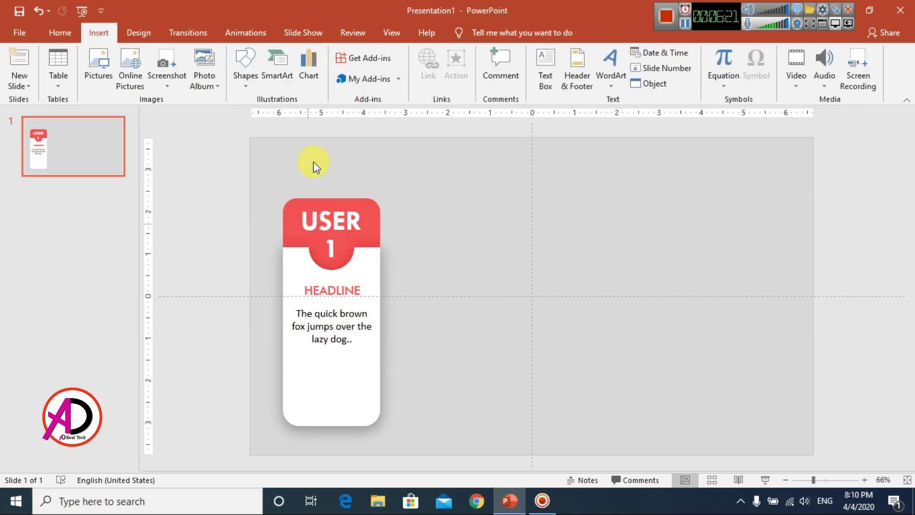
{"action": "left_click", "coordinate": [101, 69]}
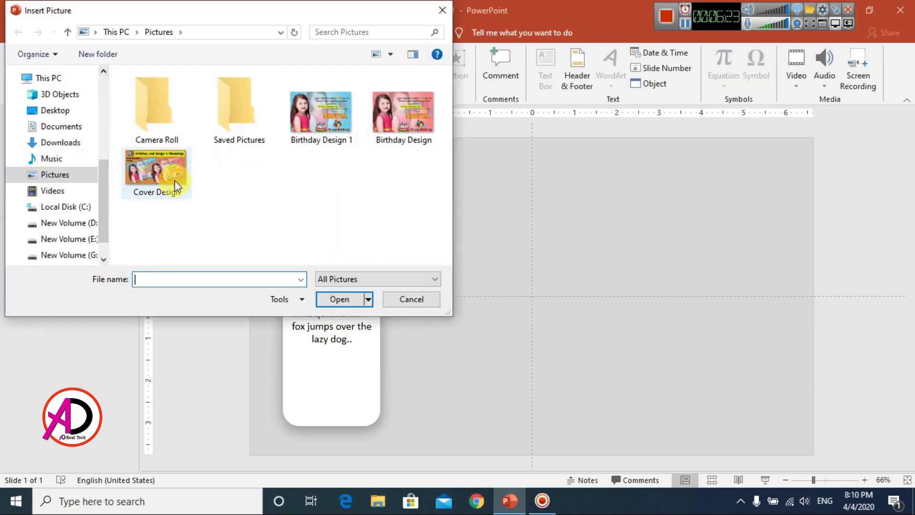
{"action": "left_click", "coordinate": [67, 111]}
{"action": "scroll", "coordinate": [421, 200], "scroll_direction": "down", "scroll_amount": 3}
{"action": "left_click", "coordinate": [317, 198]}
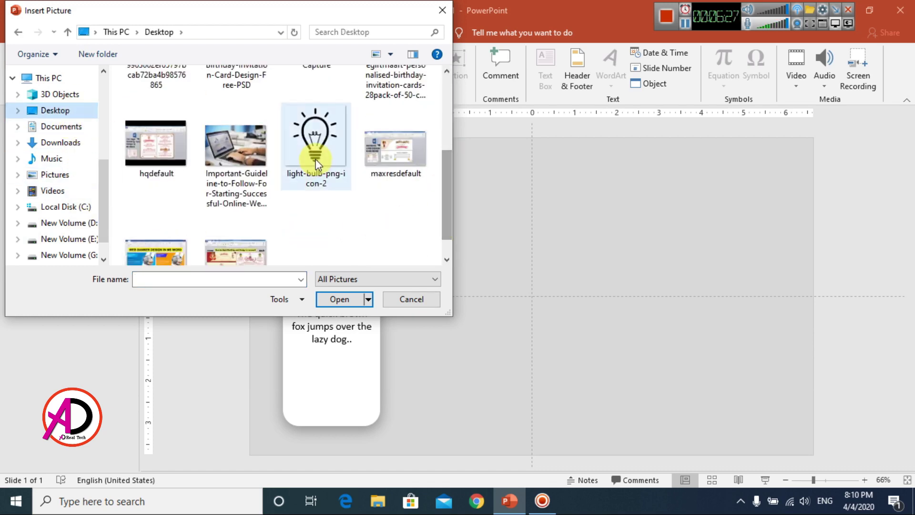
{"action": "left_click", "coordinate": [340, 300]}
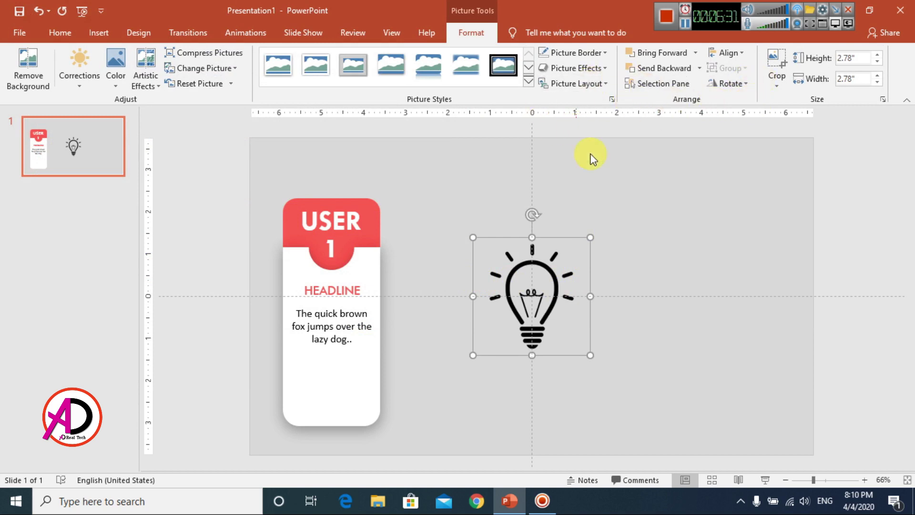
{"action": "mouse_move", "coordinate": [592, 237]}
{"action": "left_mouse_down"}
{"action": "mouse_move", "coordinate": [461, 367]}
{"action": "mouse_move", "coordinate": [321, 377]}
{"action": "mouse_move", "coordinate": [334, 376]}
{"action": "mouse_move", "coordinate": [351, 351]}
{"action": "left_mouse_up"}
Enlarge the light-bulb icon slightly and select the USER 1 header's text and shape
{"action": "left_click", "coordinate": [372, 362]}
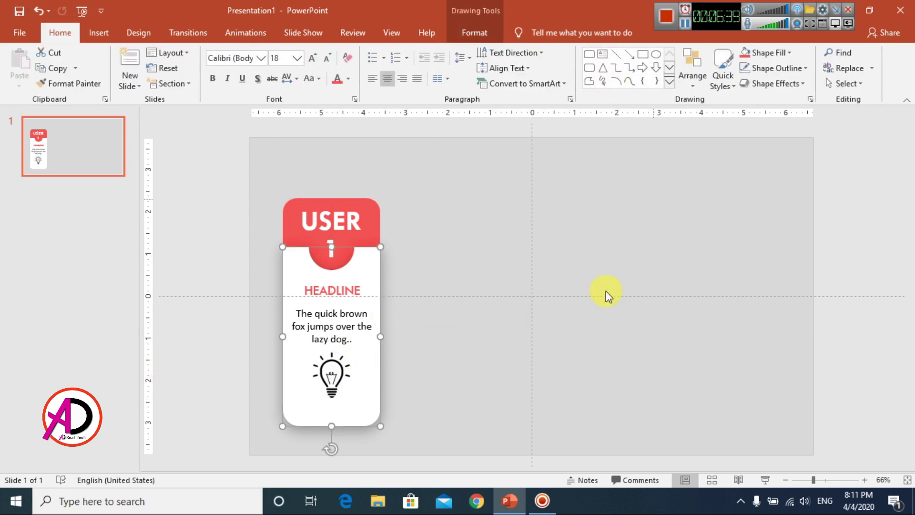
{"action": "left_click", "coordinate": [453, 235]}
{"action": "left_click", "coordinate": [376, 231]}
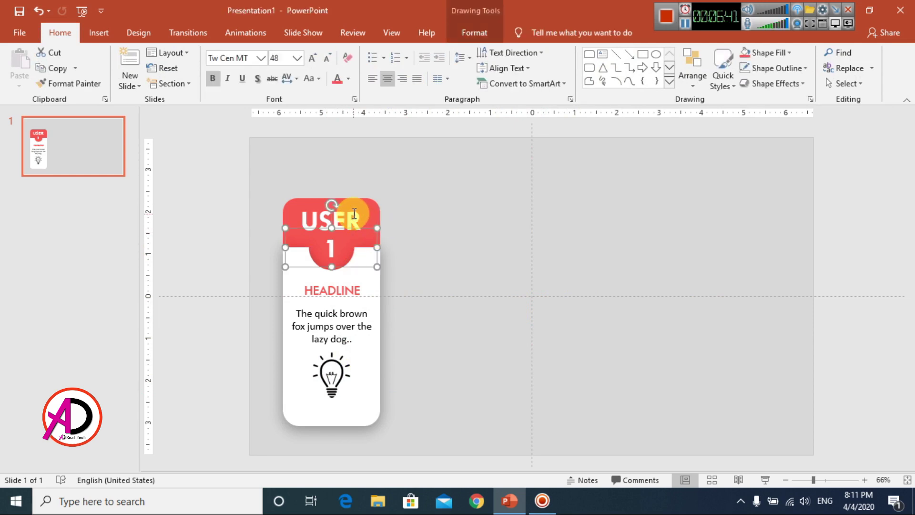
{"action": "left_click", "coordinate": [372, 211], "text": "shift"}
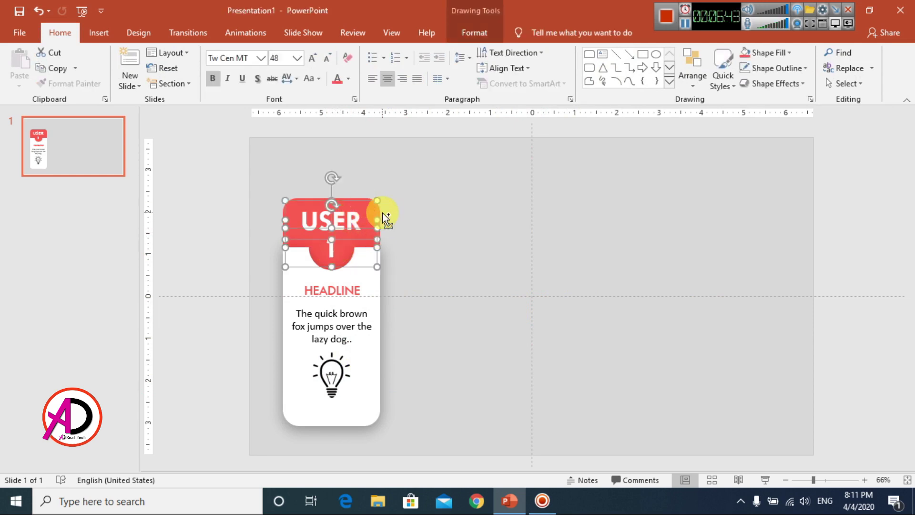
{"action": "left_click", "coordinate": [377, 215]}
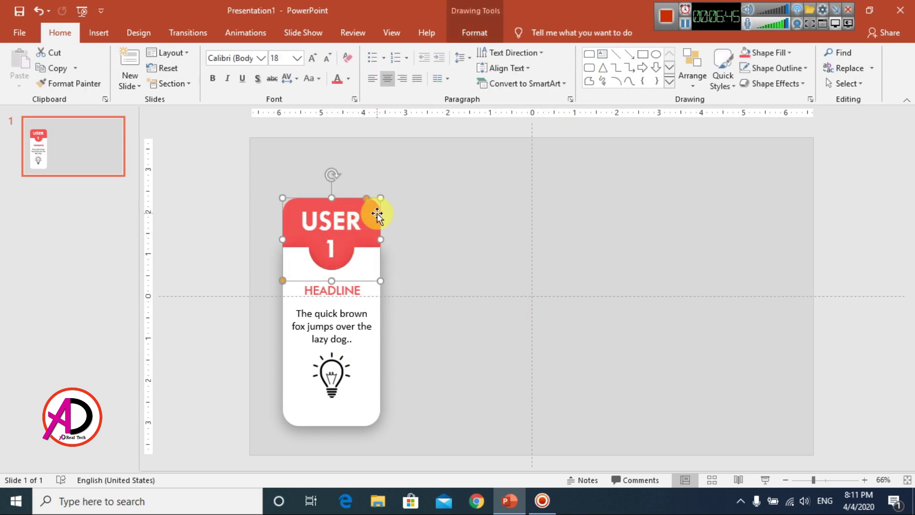
{"action": "left_click", "coordinate": [298, 174]}
{"action": "left_click_drag", "start_coordinate": [267, 183], "coordinate": [396, 270]}
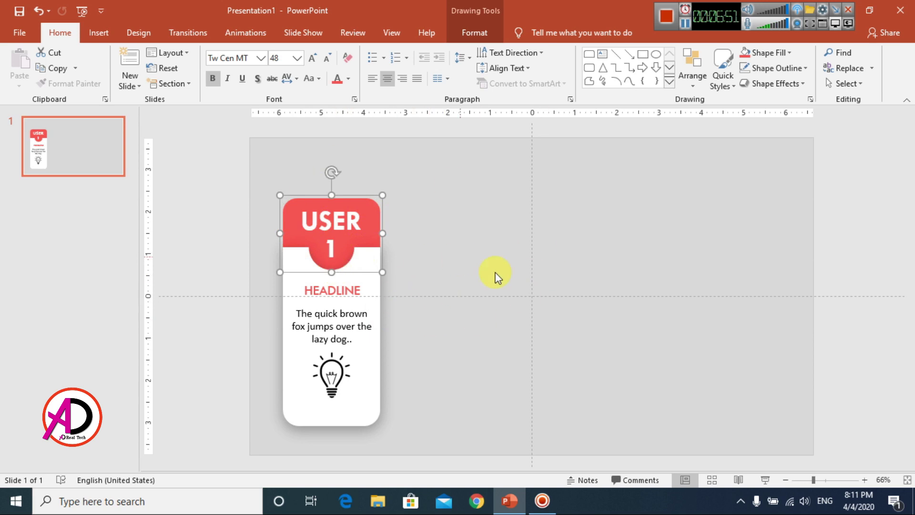
Marquee-select every part of the USER 1 card and Ctrl+drag a copy beside it
{"action": "left_click", "coordinate": [469, 365]}
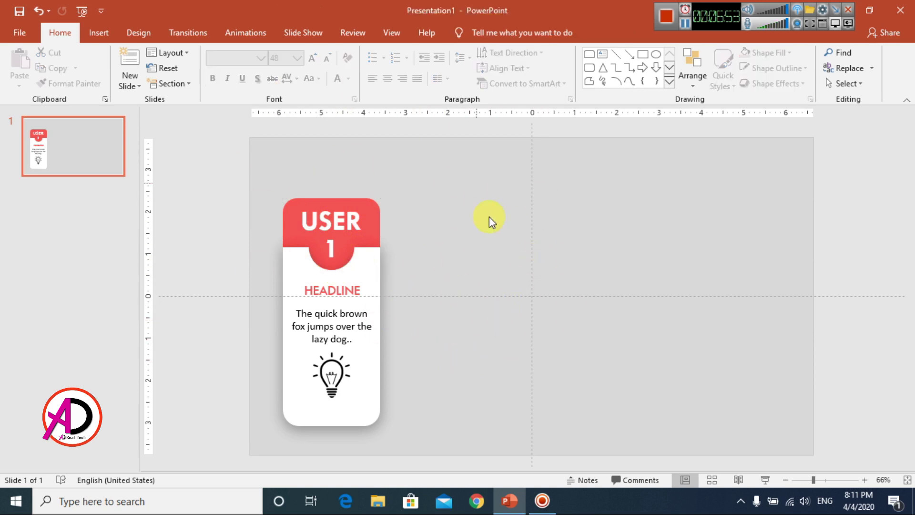
{"action": "left_click", "coordinate": [335, 290]}
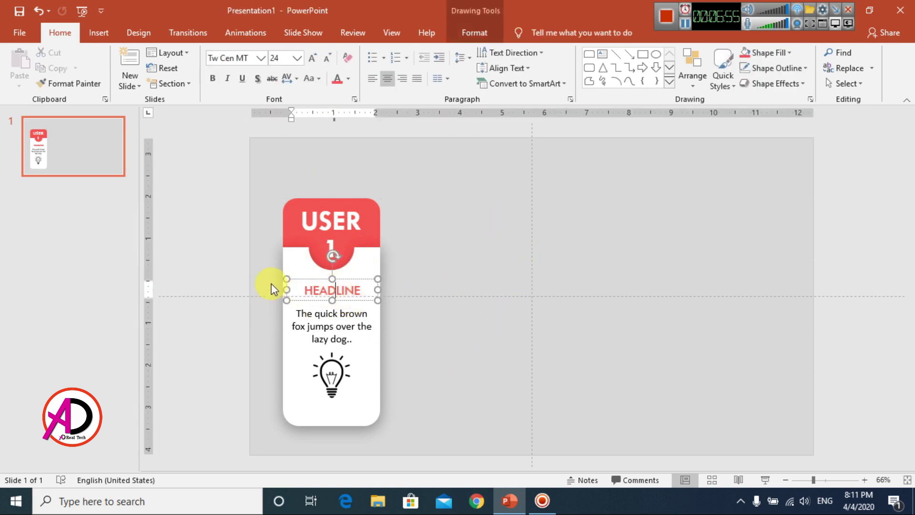
{"action": "left_click_drag", "start_coordinate": [267, 272], "coordinate": [392, 351]}
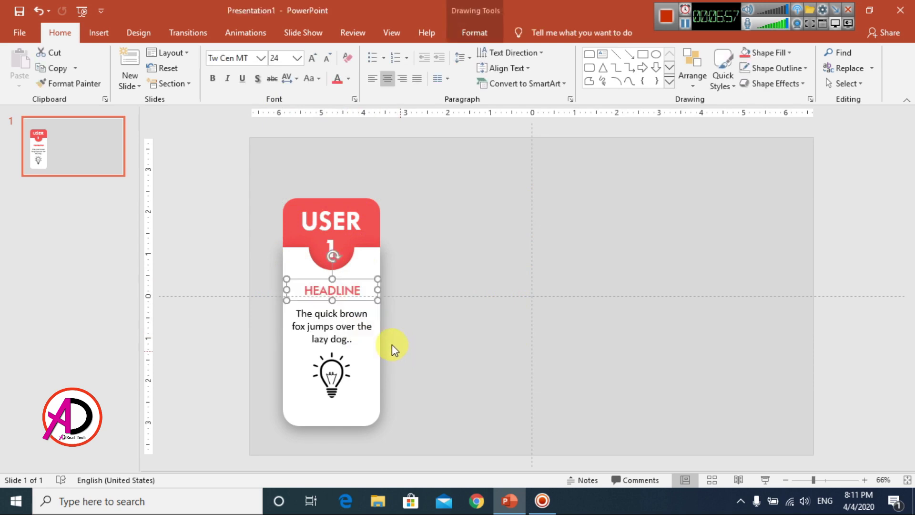
{"action": "left_click_drag", "start_coordinate": [257, 253], "coordinate": [416, 352]}
{"action": "left_click_drag", "start_coordinate": [253, 266], "coordinate": [410, 369]}
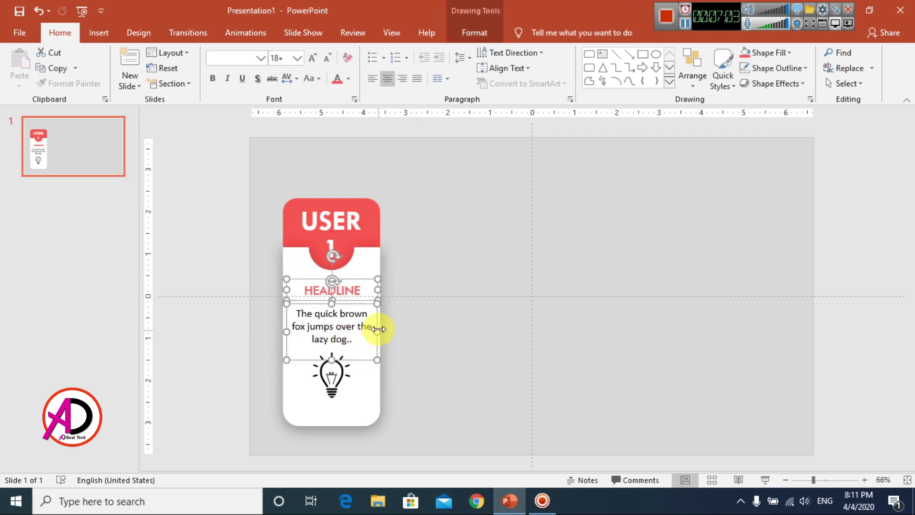
{"action": "left_click", "coordinate": [515, 326]}
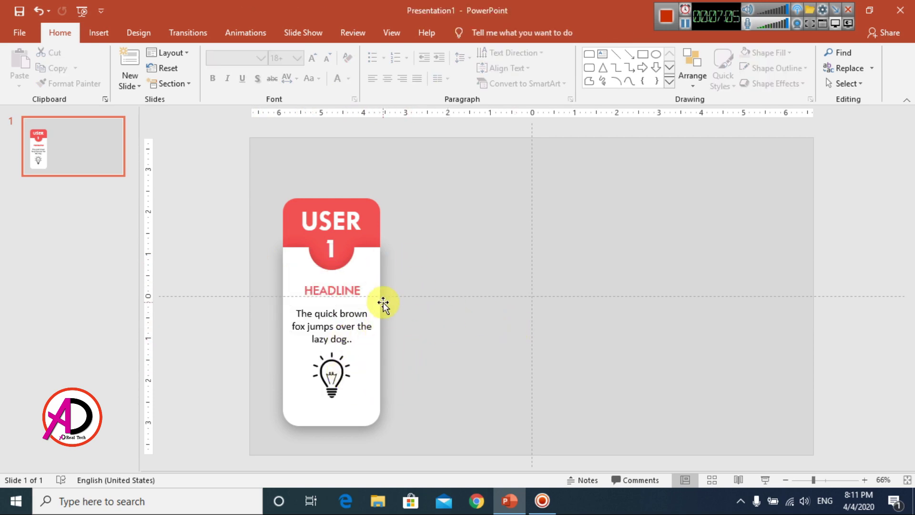
{"action": "mouse_move", "coordinate": [268, 179]}
{"action": "left_mouse_down"}
{"action": "mouse_move", "coordinate": [431, 409]}
{"action": "mouse_move", "coordinate": [431, 461]}
{"action": "mouse_move", "coordinate": [418, 453]}
{"action": "left_mouse_up"}
{"action": "left_click_drag", "start_coordinate": [362, 309], "coordinate": [482, 279]}
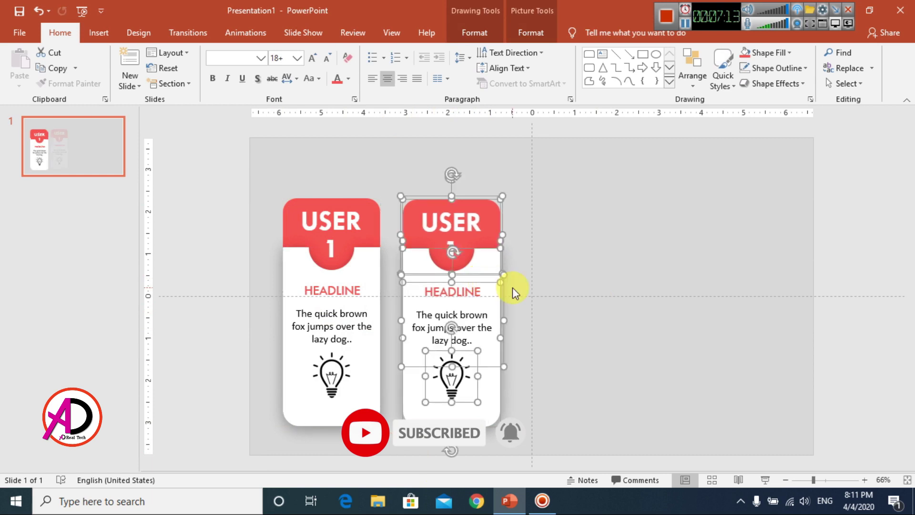
Duplicate the card twice more with Ctrl+D to get four cards
{"action": "key", "text": "ctrl+d"}
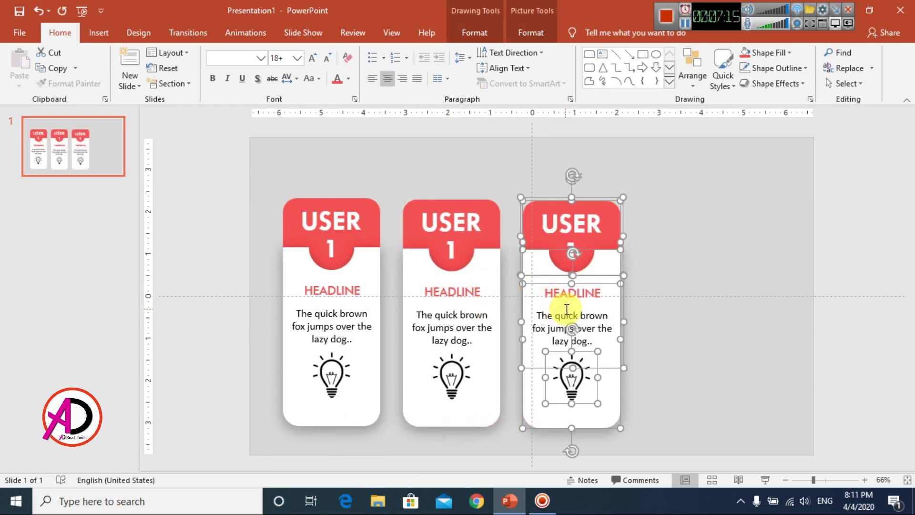
{"action": "key", "text": "ctrl+d"}
{"action": "left_click", "coordinate": [803, 287]}
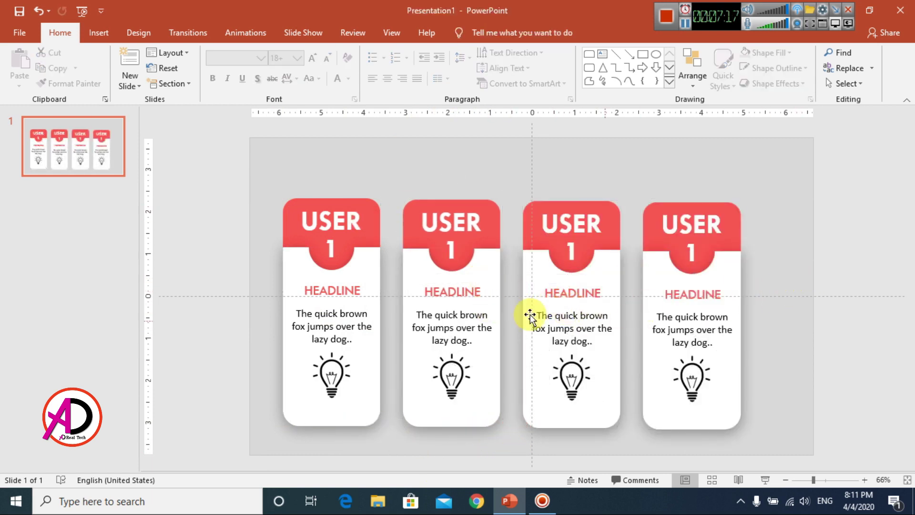
Select all four cards and nudge the row with arrow keys to centre it on the slide
{"action": "left_click_drag", "start_coordinate": [265, 175], "coordinate": [784, 469]}
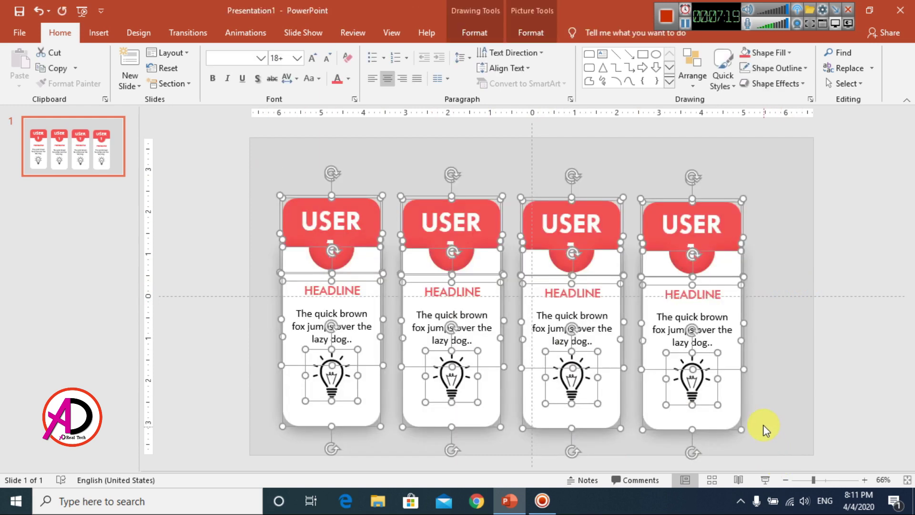
{"action": "key", "text": "Right"}
{"action": "key", "text": "Right"}
{"action": "key", "text": "Right"}
{"action": "key", "text": "Right"}
{"action": "key", "text": "Right"}
{"action": "key", "text": "Right"}
{"action": "key", "text": "Right"}
{"action": "key", "text": "Right"}
{"action": "key", "text": "Right"}
{"action": "key", "text": "Right"}
{"action": "key", "text": "Right"}
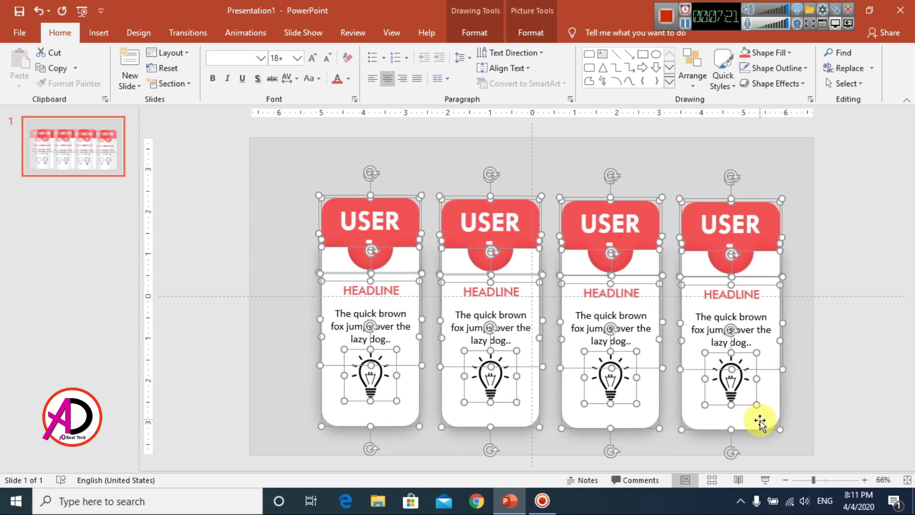
{"action": "key", "text": "Left"}
{"action": "key", "text": "Left"}
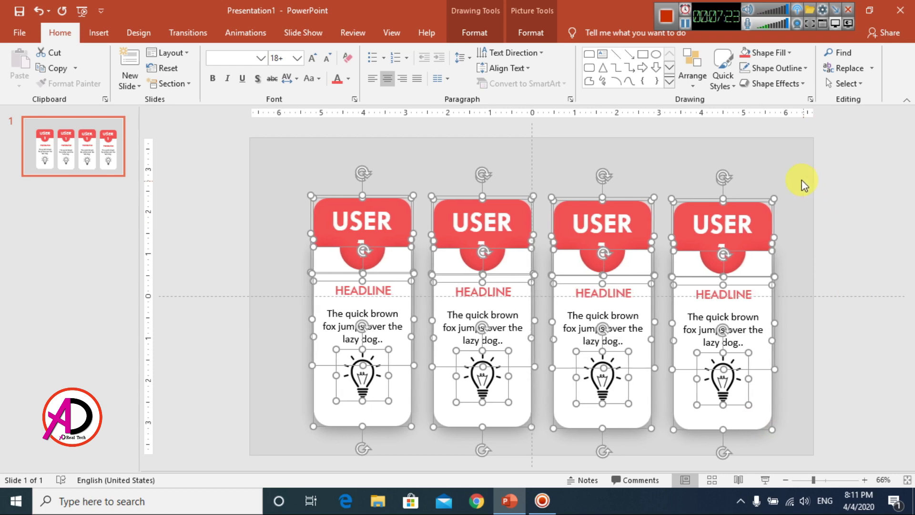
{"action": "left_click", "coordinate": [803, 183]}
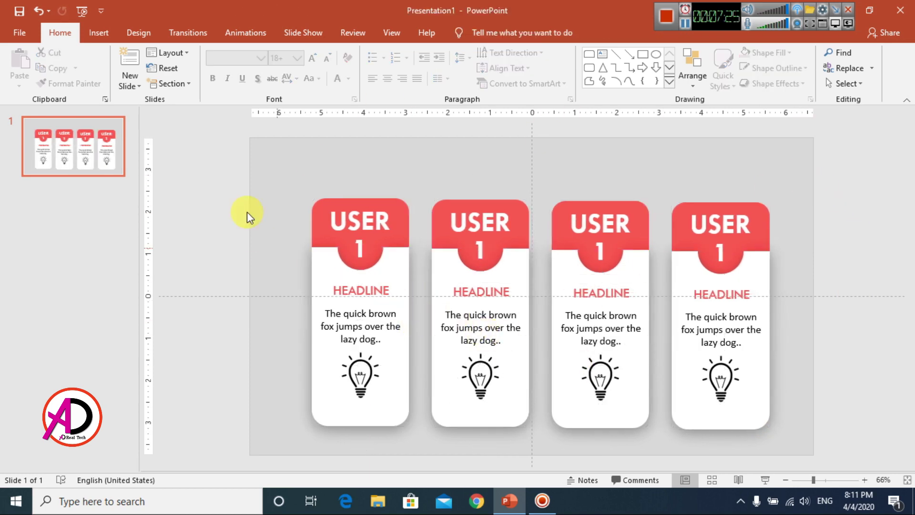
{"action": "mouse_move", "coordinate": [263, 173]}
{"action": "left_mouse_down"}
{"action": "mouse_move", "coordinate": [647, 416]}
{"action": "mouse_move", "coordinate": [812, 472]}
{"action": "mouse_move", "coordinate": [807, 465]}
{"action": "left_mouse_up"}
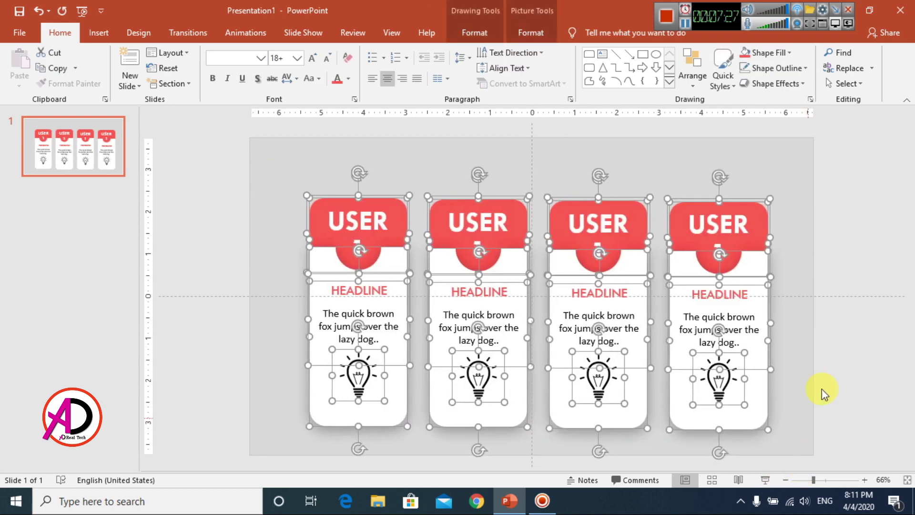
{"action": "left_click", "coordinate": [806, 259]}
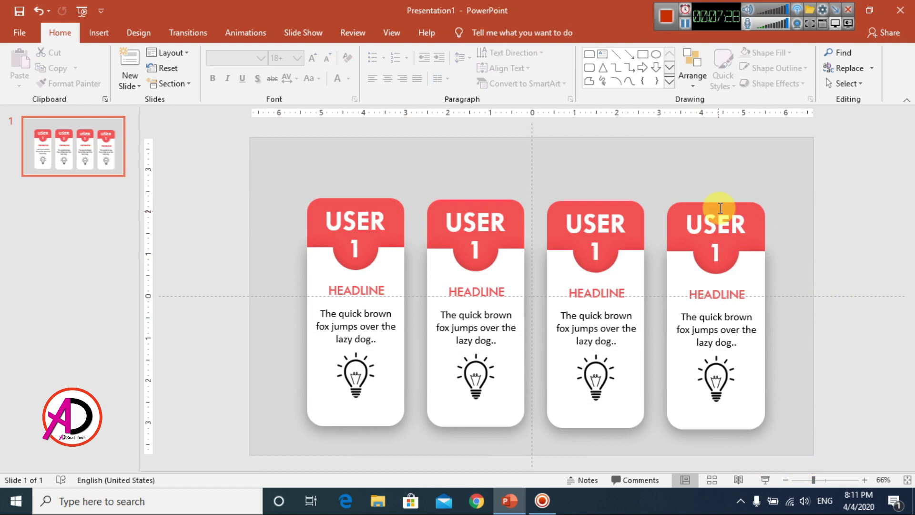
{"action": "left_click", "coordinate": [370, 252]}
Replace the 1 on the second, third and fourth cards with 2, 3 and 4
{"action": "left_click", "coordinate": [479, 250]}
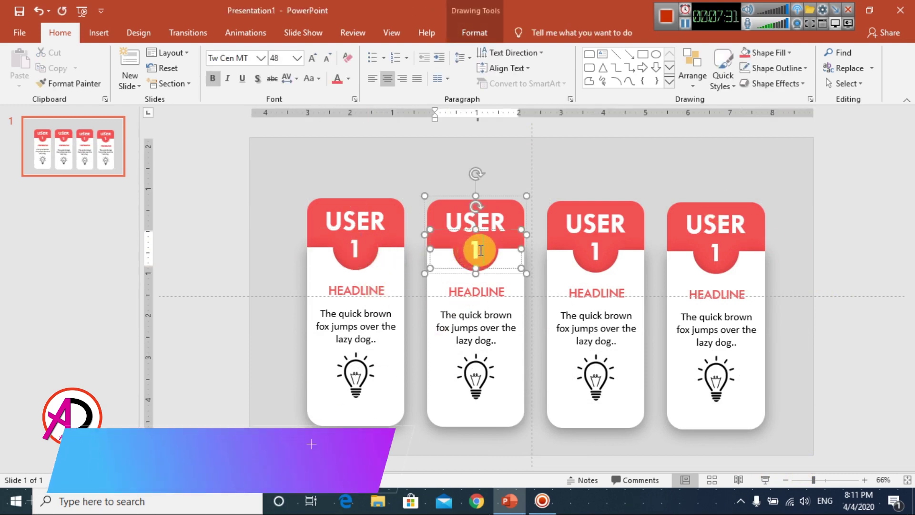
{"action": "key", "text": "BackSpace"}
{"action": "type", "text": "2"}
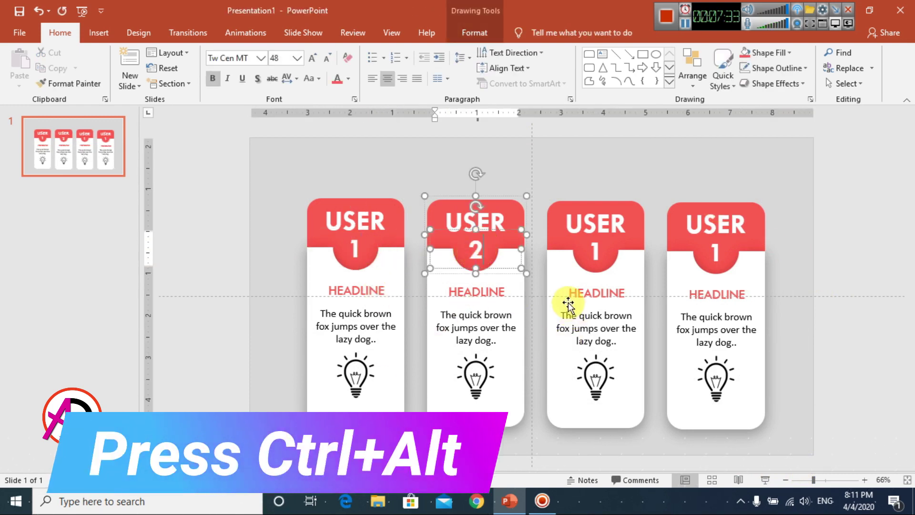
{"action": "left_click", "coordinate": [611, 249]}
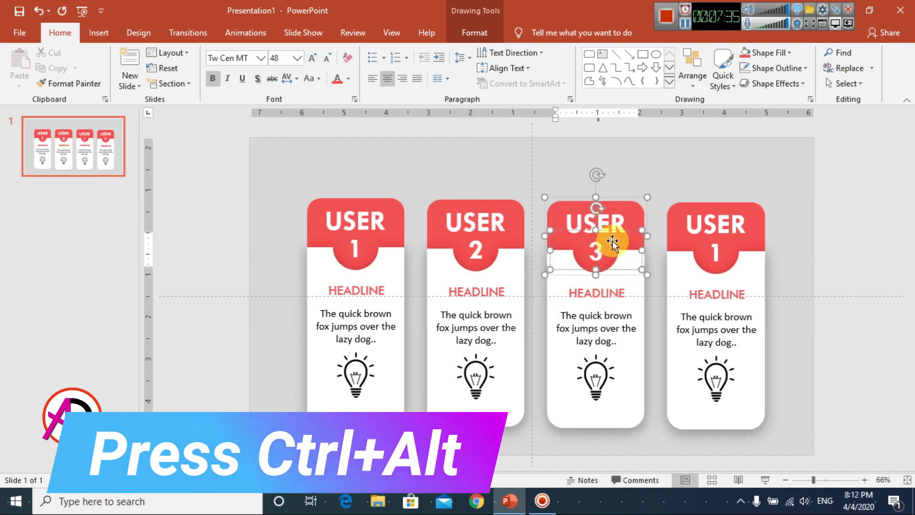
{"action": "left_click", "coordinate": [718, 250]}
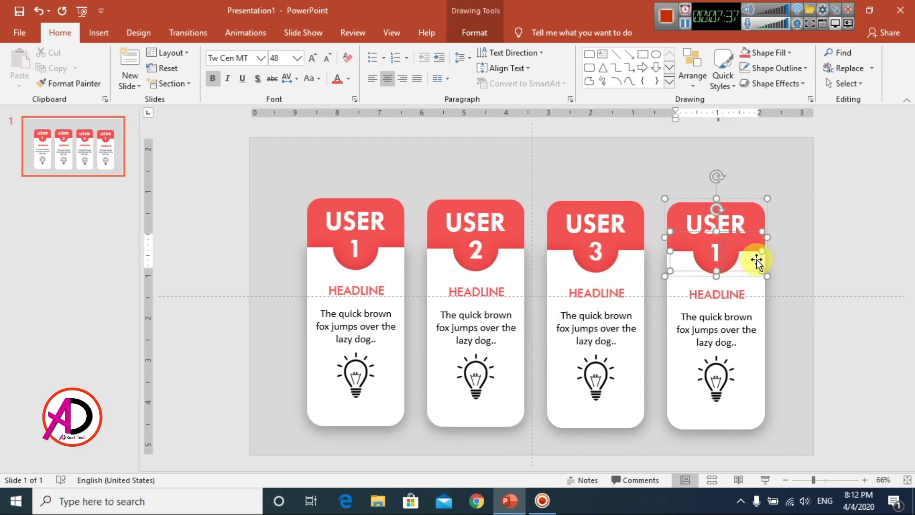
{"action": "type", "text": "4"}
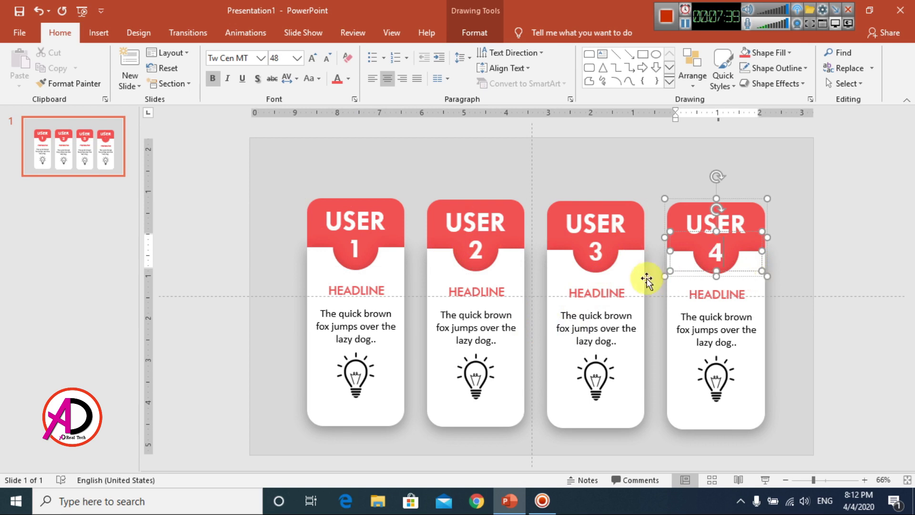
{"action": "left_click", "coordinate": [634, 233]}
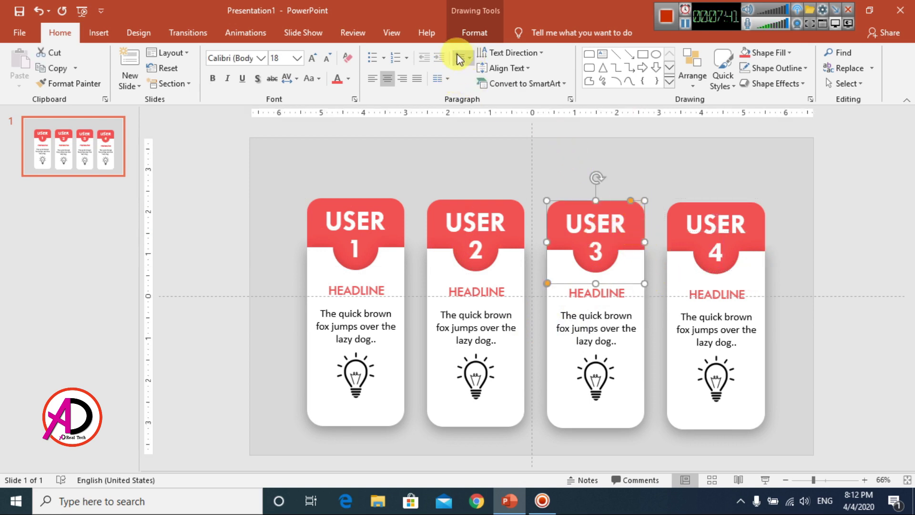
Fill the USER 2 card's header shape with navy
{"action": "left_click", "coordinate": [522, 235]}
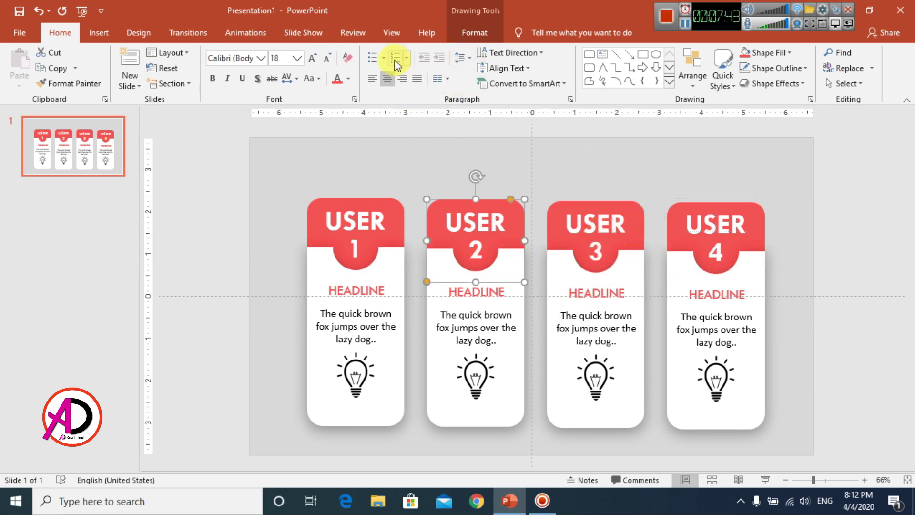
{"action": "left_click", "coordinate": [471, 32]}
{"action": "left_click", "coordinate": [344, 52]}
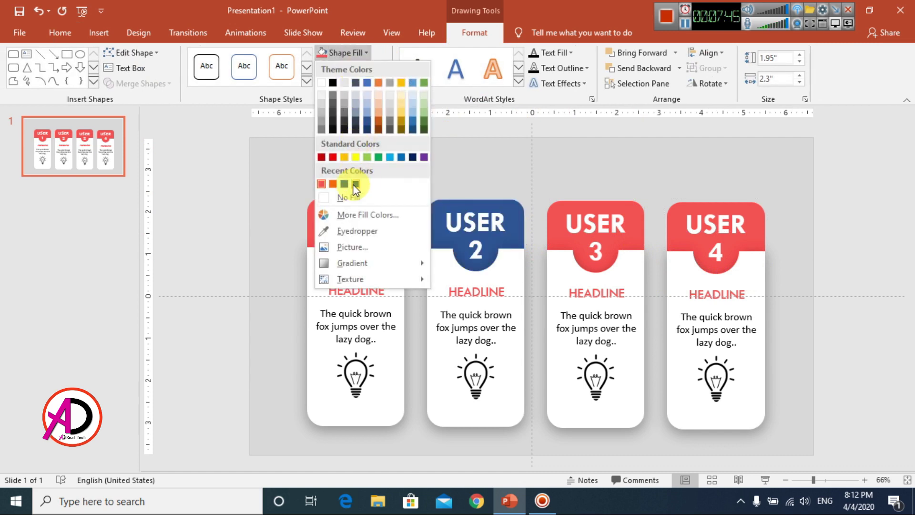
{"action": "left_click", "coordinate": [356, 184]}
Keep the USER 3 header red by undoing the accidental navy fill
{"action": "left_click", "coordinate": [633, 232]}
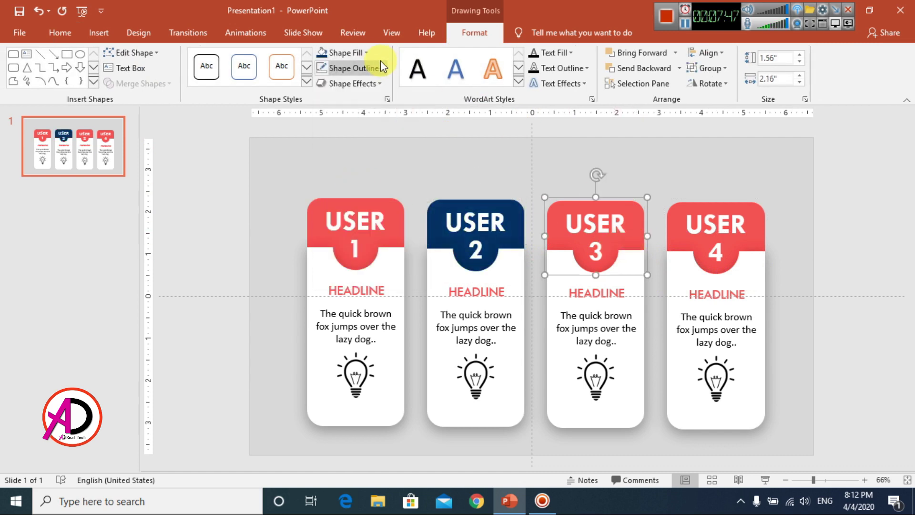
{"action": "left_click", "coordinate": [350, 53]}
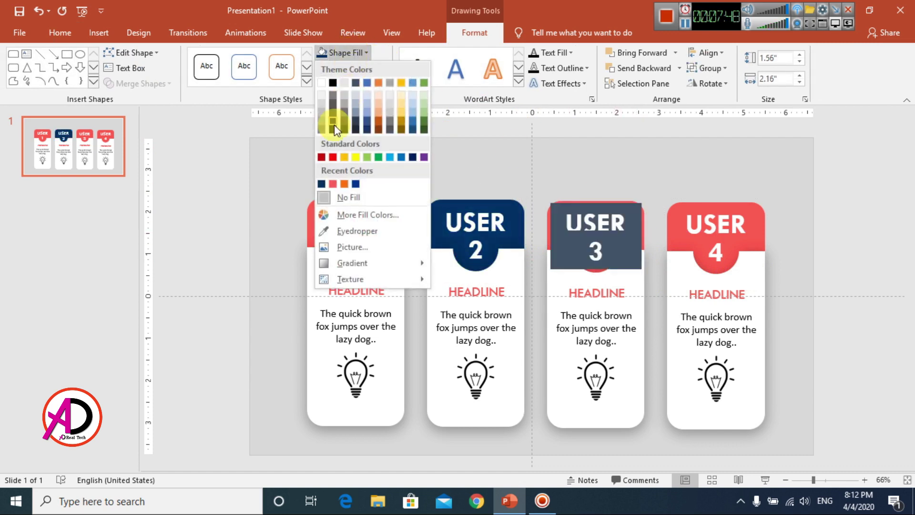
{"action": "left_click", "coordinate": [754, 229]}
{"action": "left_click", "coordinate": [346, 54]}
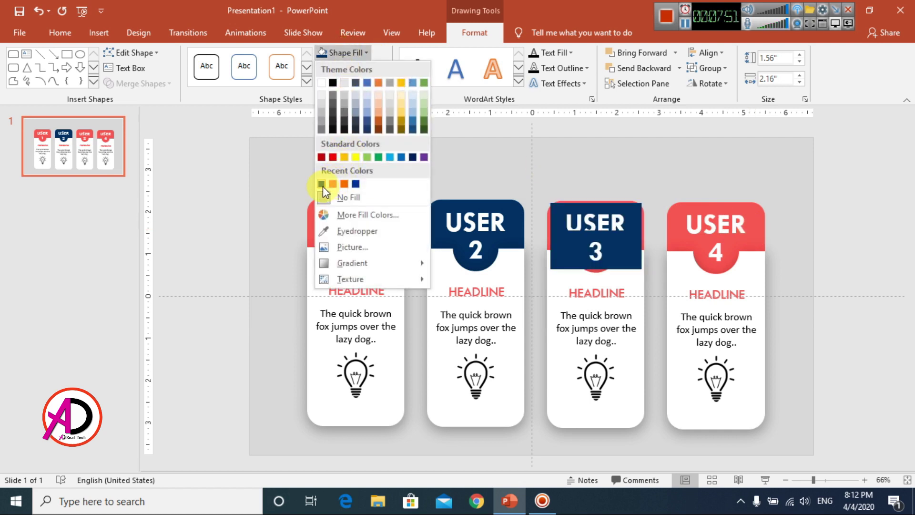
{"action": "key", "text": "Escape"}
{"action": "key", "text": "ctrl+z"}
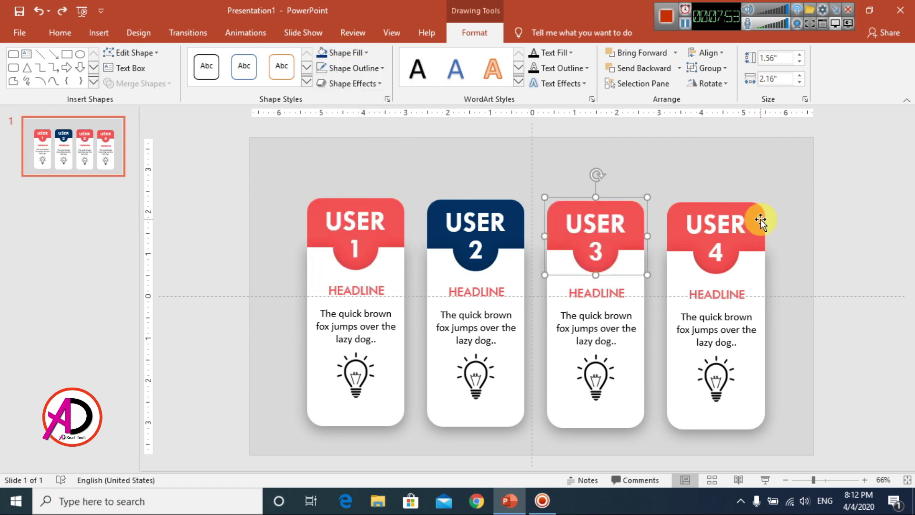
Fill the USER 4 card's header shape with the navy recent colour
{"action": "left_click", "coordinate": [760, 219]}
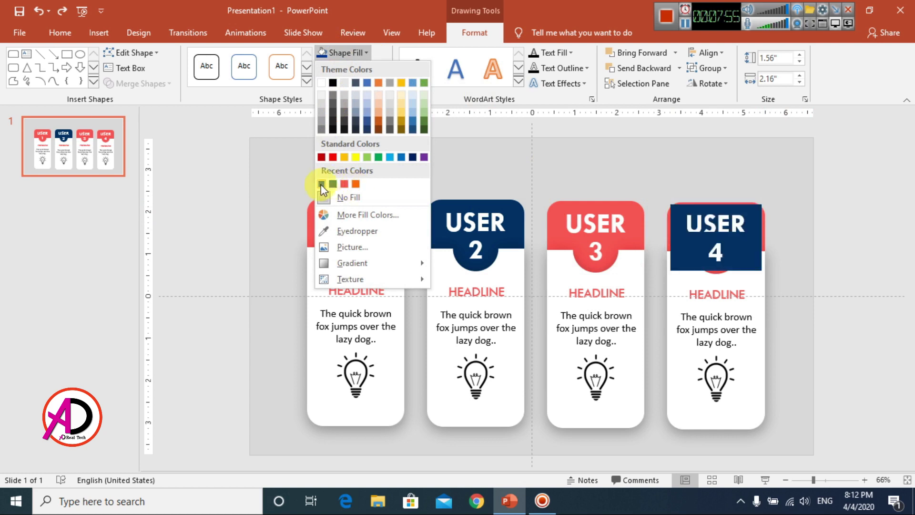
{"action": "left_click", "coordinate": [322, 184]}
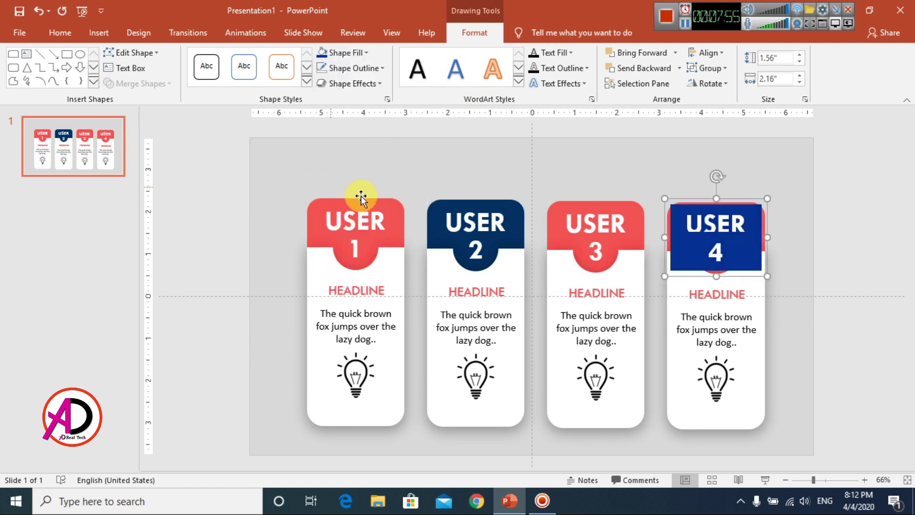
{"action": "left_click", "coordinate": [764, 227]}
{"action": "left_click", "coordinate": [322, 53]}
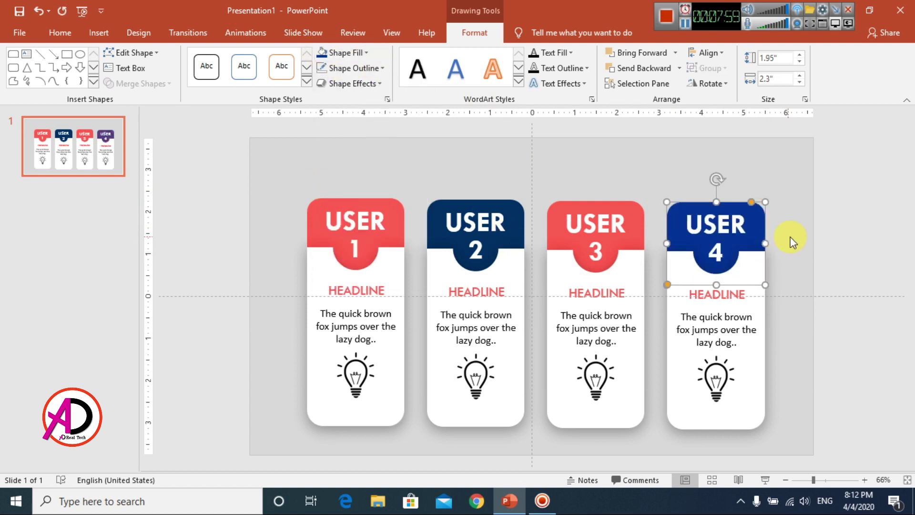
{"action": "left_click", "coordinate": [791, 241]}
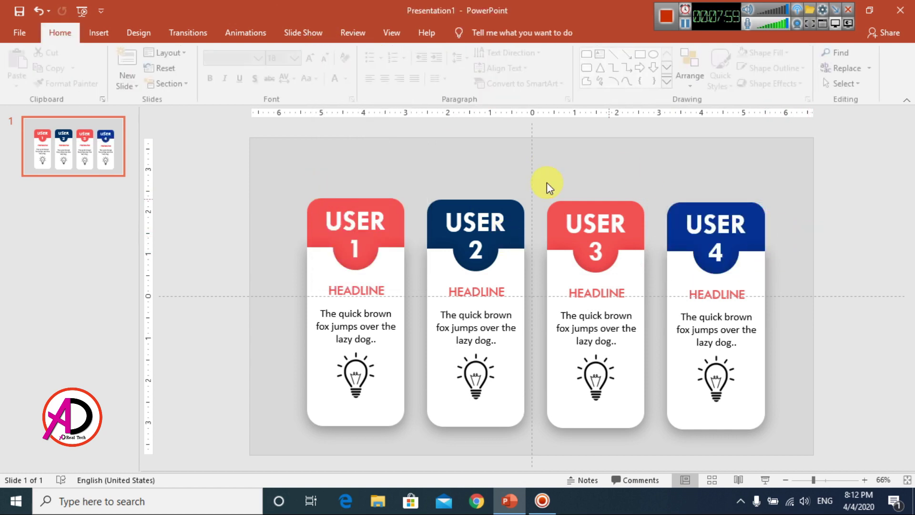
Make card 2's HEADLINE text navy, leaving card 1's red
{"action": "left_click", "coordinate": [359, 292]}
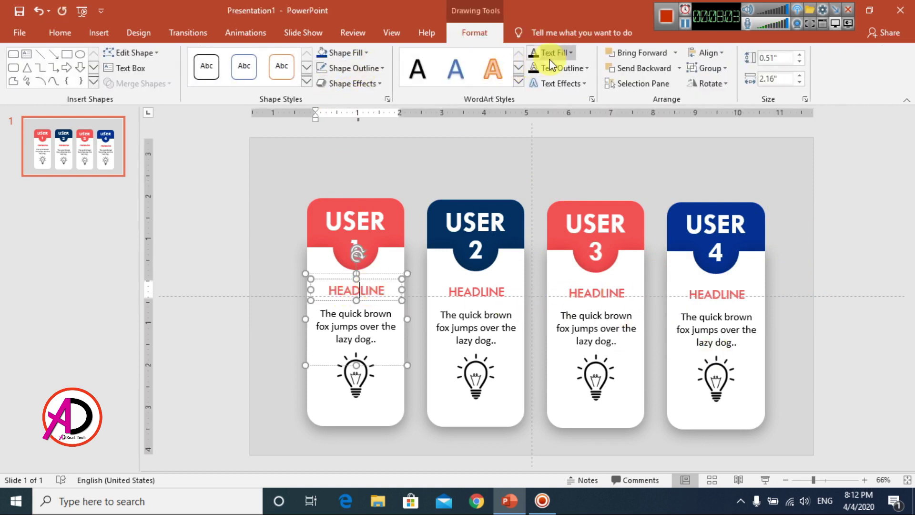
{"action": "left_click", "coordinate": [570, 53]}
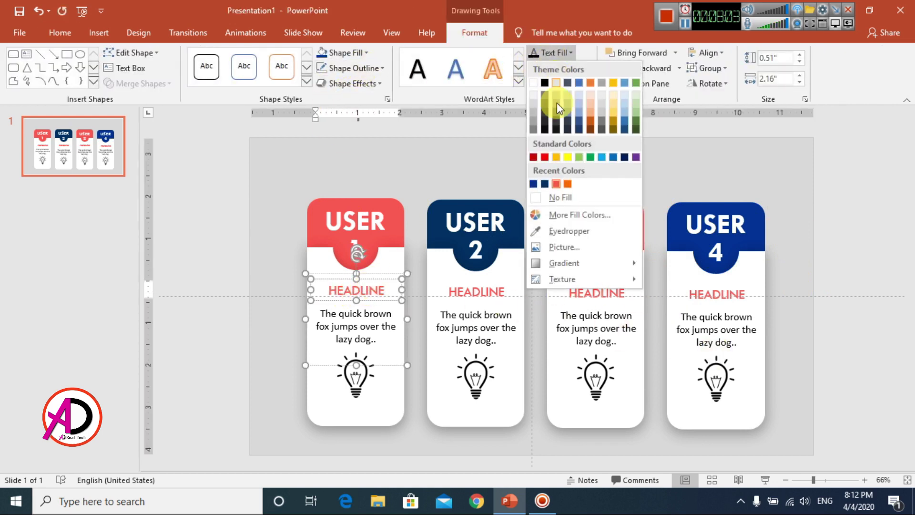
{"action": "left_click", "coordinate": [556, 184]}
{"action": "left_click", "coordinate": [484, 292]}
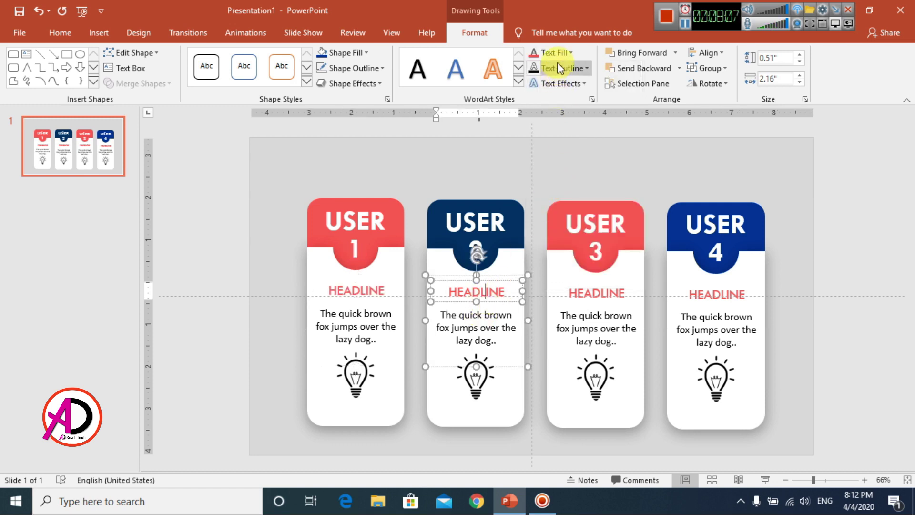
{"action": "left_click", "coordinate": [570, 53]}
{"action": "left_click", "coordinate": [556, 184]}
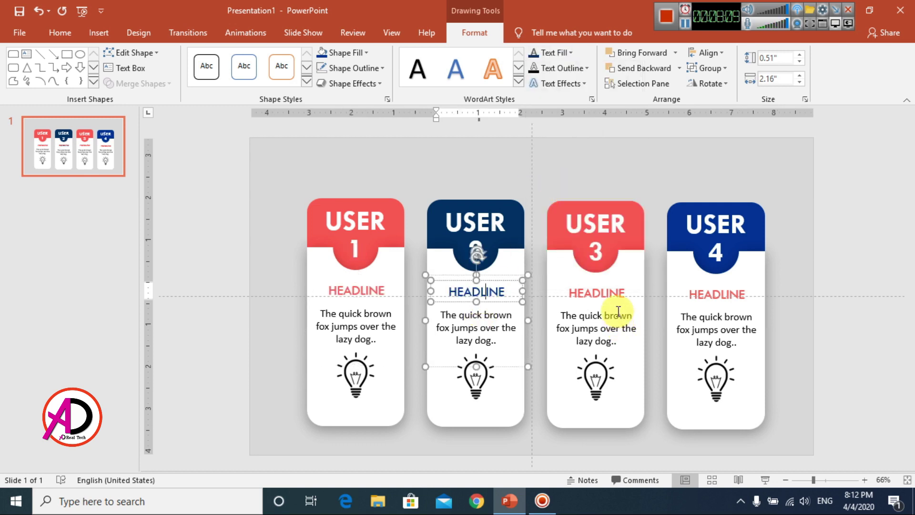
Keep card 3's HEADLINE red by undoing its navy change, and make card 4's HEADLINE navy
{"action": "left_click", "coordinate": [605, 292]}
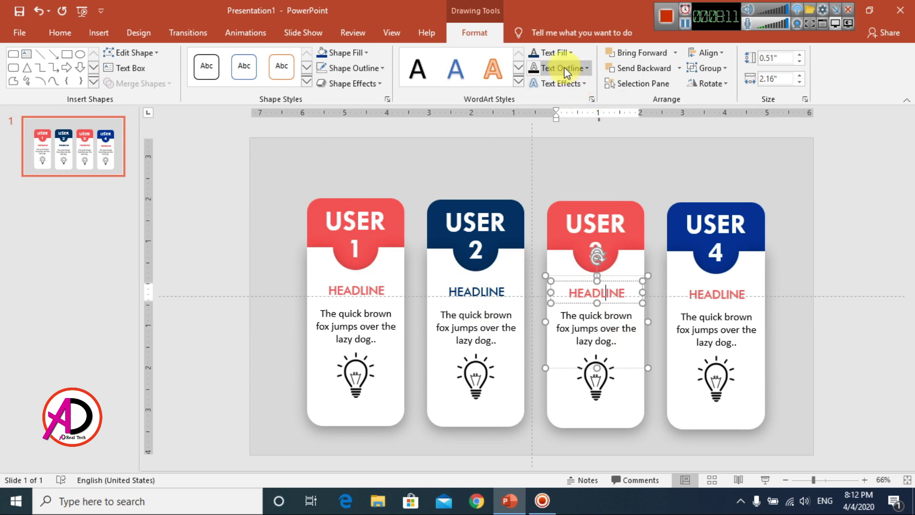
{"action": "left_click", "coordinate": [560, 55]}
{"action": "left_click", "coordinate": [556, 185]}
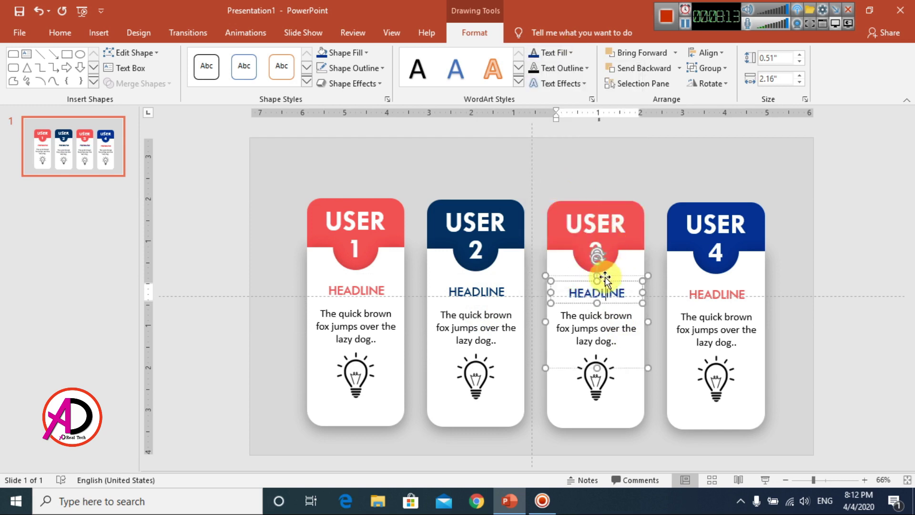
{"action": "left_click", "coordinate": [610, 298]}
{"action": "key", "text": "ctrl+z"}
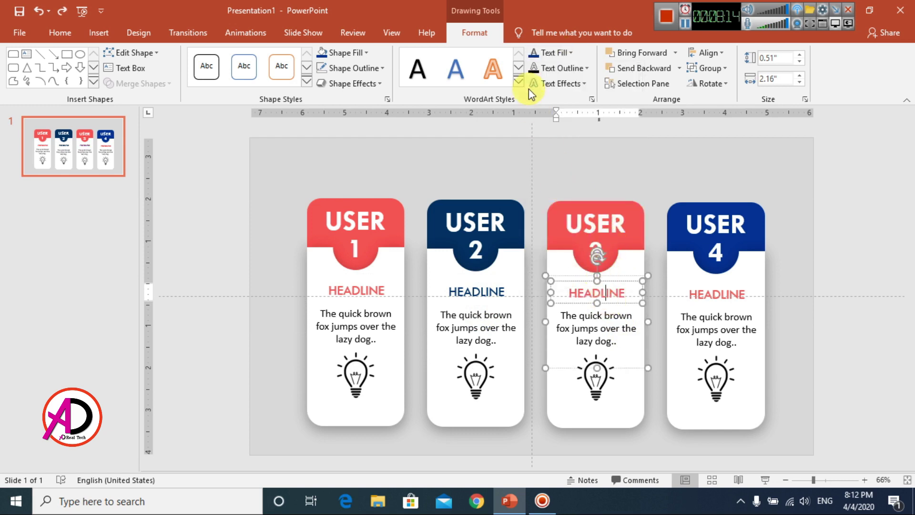
{"action": "left_click", "coordinate": [726, 294]}
{"action": "left_click", "coordinate": [559, 53]}
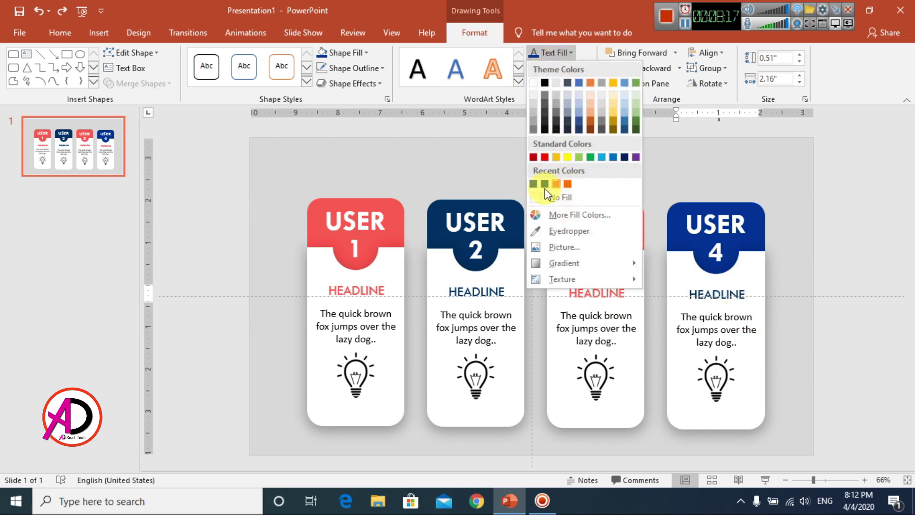
{"action": "left_click", "coordinate": [487, 279]}
Reapply navy to the HEADLINE text on card 2 and the HEADLINE word on card 4
{"action": "left_click", "coordinate": [473, 290]}
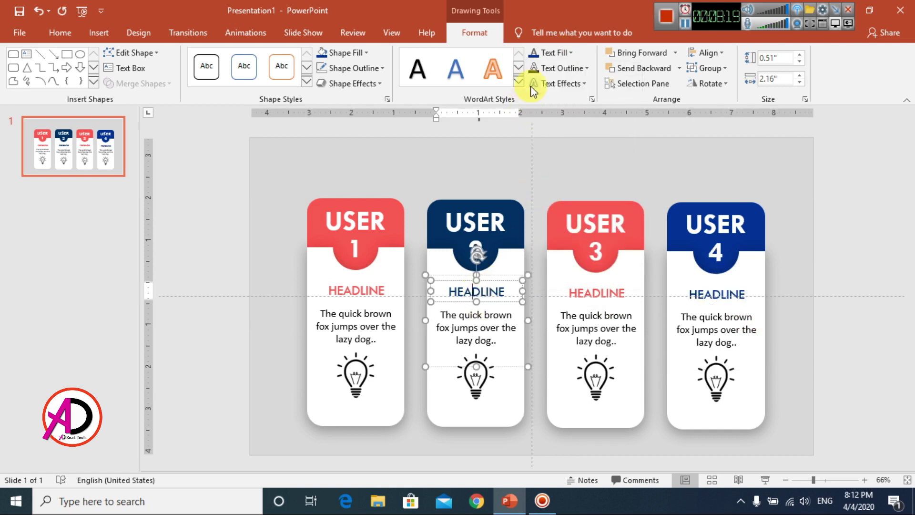
{"action": "left_click", "coordinate": [553, 54]}
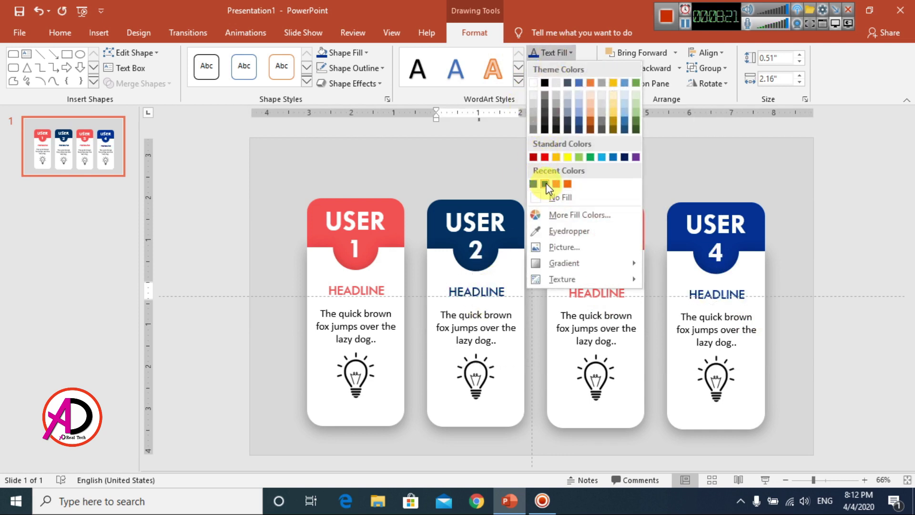
{"action": "left_click", "coordinate": [545, 184]}
{"action": "double_click", "coordinate": [705, 294]}
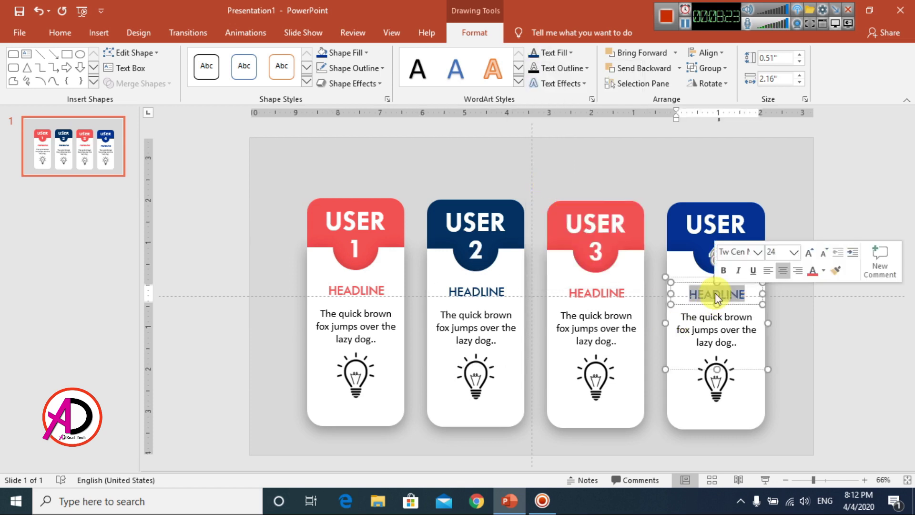
{"action": "left_click", "coordinate": [560, 54]}
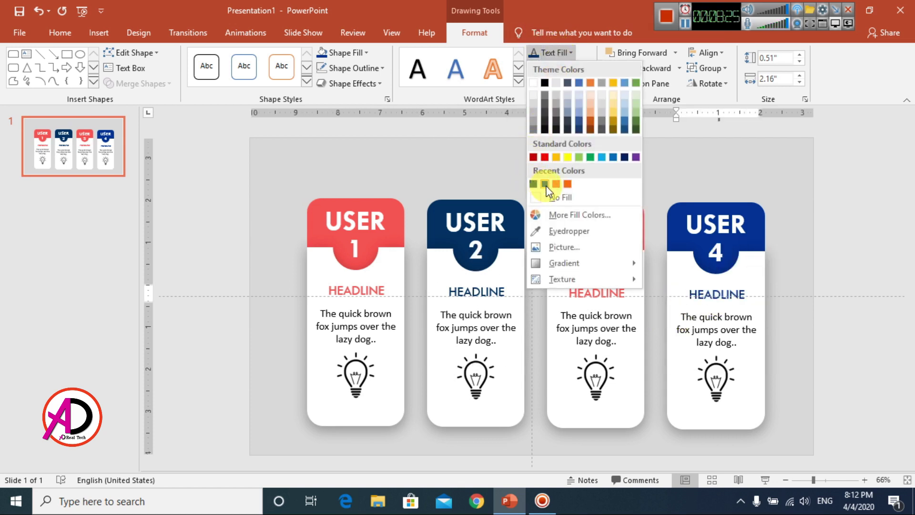
{"action": "left_click", "coordinate": [544, 184]}
Select the word HEADLINE on card 2 and recolour it navy
{"action": "left_click", "coordinate": [461, 285]}
{"action": "double_click", "coordinate": [479, 291]}
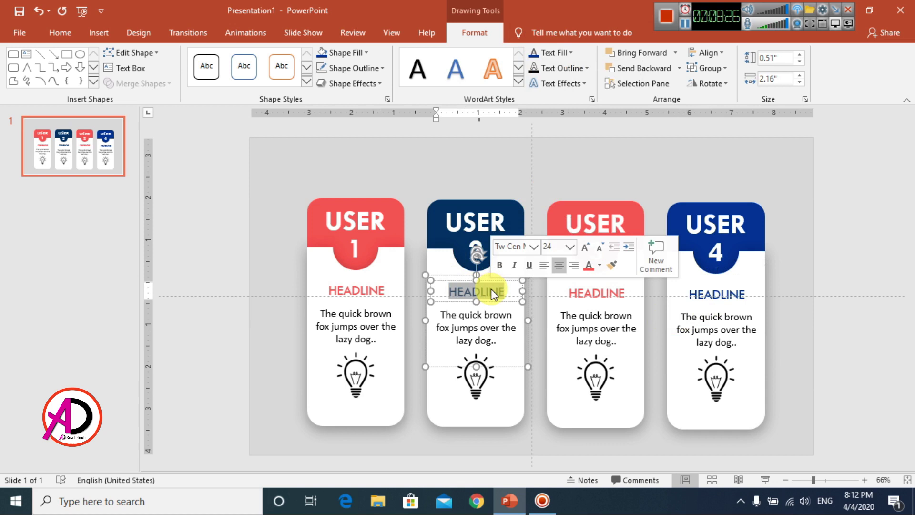
{"action": "left_click", "coordinate": [553, 53]}
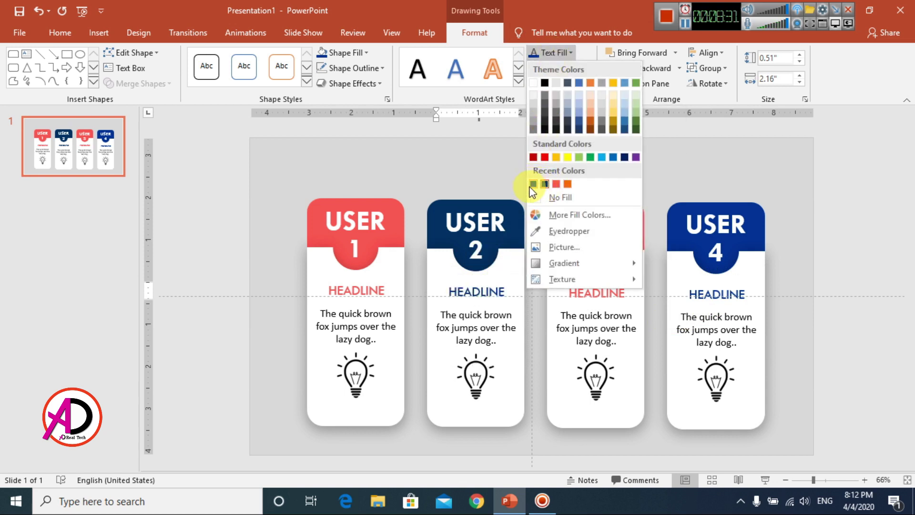
{"action": "left_click", "coordinate": [545, 184]}
{"action": "left_click", "coordinate": [837, 347]}
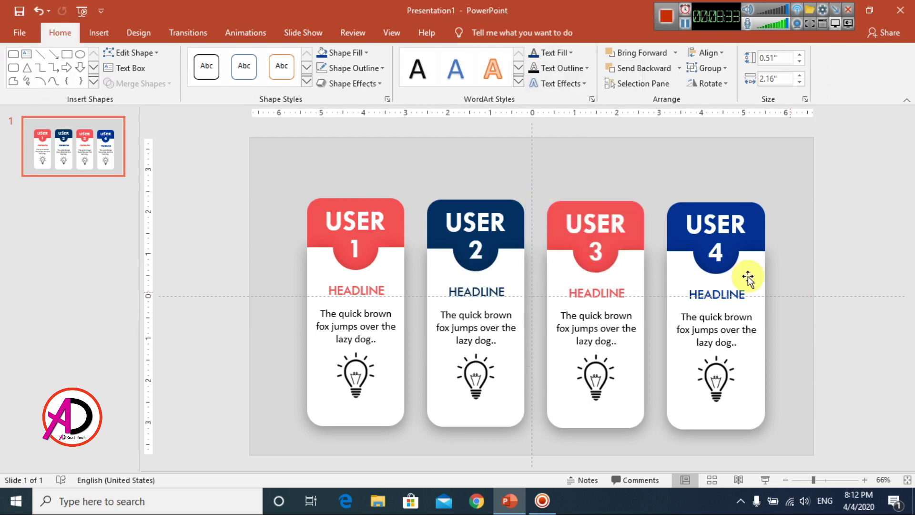
{"action": "scroll", "coordinate": [591, 360], "scroll_direction": "down", "scroll_amount": 5}
{"action": "scroll", "coordinate": [591, 360], "scroll_direction": "up", "scroll_amount": 5}
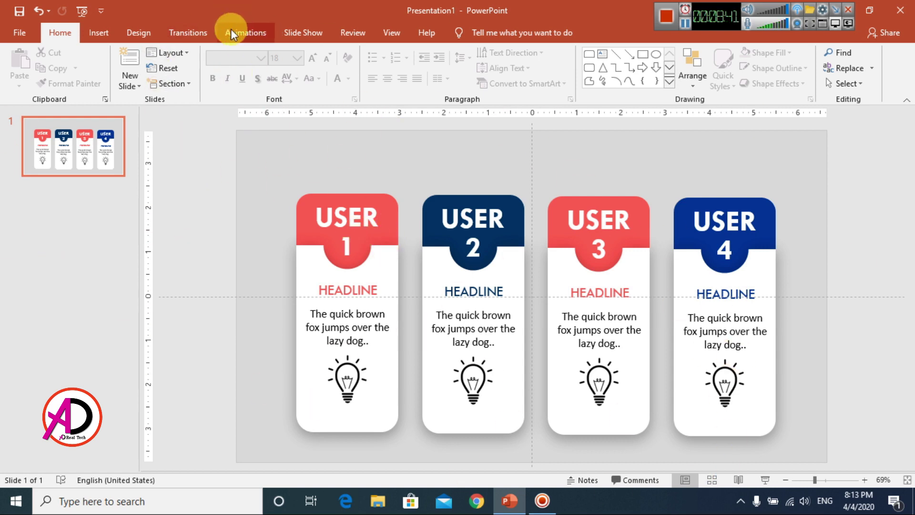
Add a Float In entrance animation to card 1's white body and shorten its duration
{"action": "left_click", "coordinate": [257, 33]}
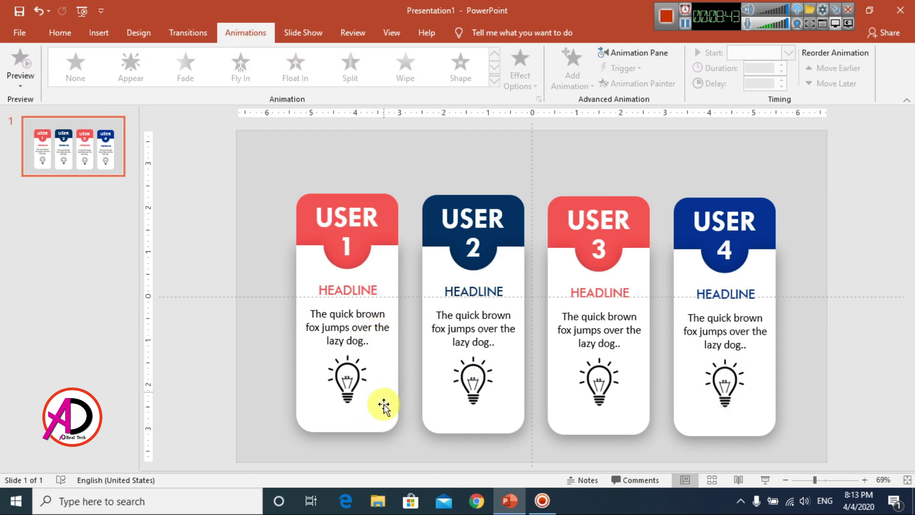
{"action": "left_click", "coordinate": [384, 429]}
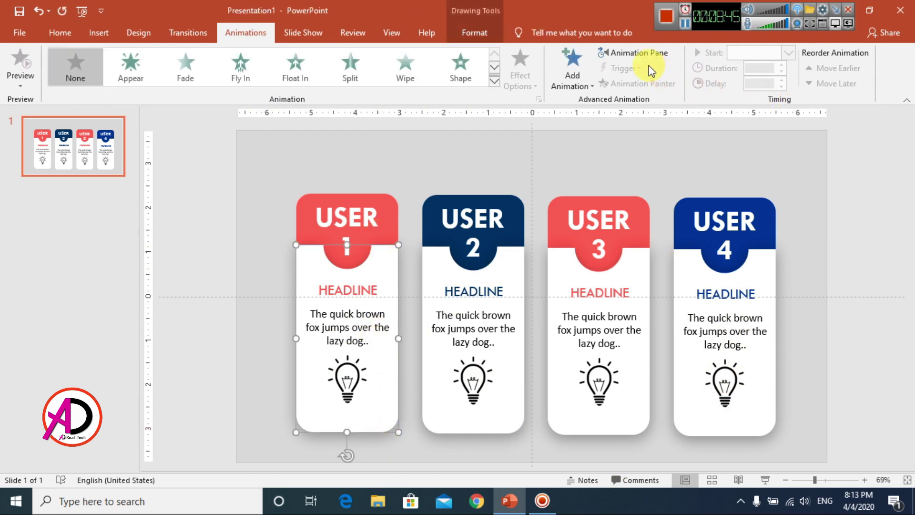
{"action": "left_click", "coordinate": [585, 79]}
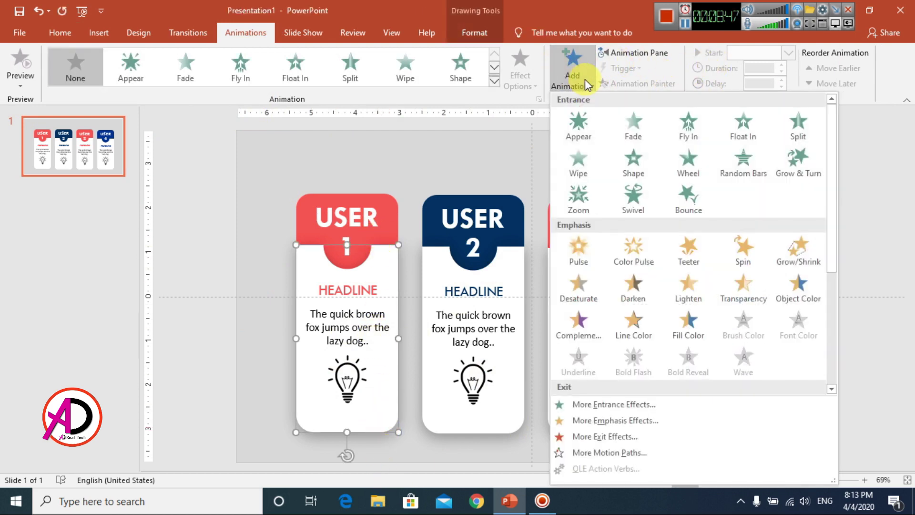
{"action": "left_click", "coordinate": [745, 129]}
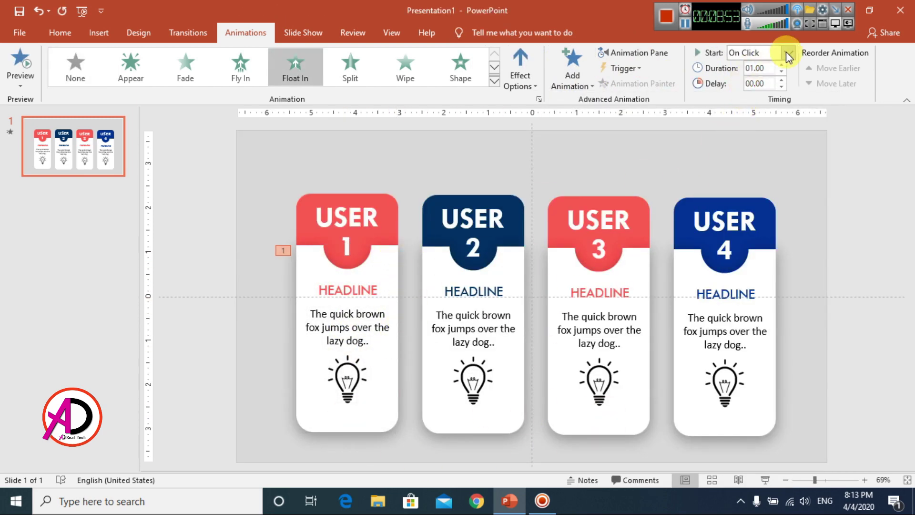
{"action": "left_click", "coordinate": [782, 73]}
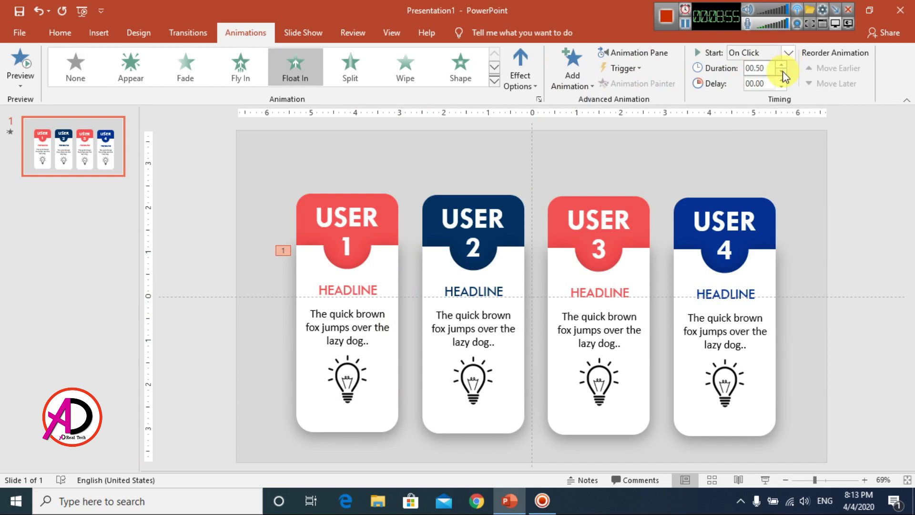